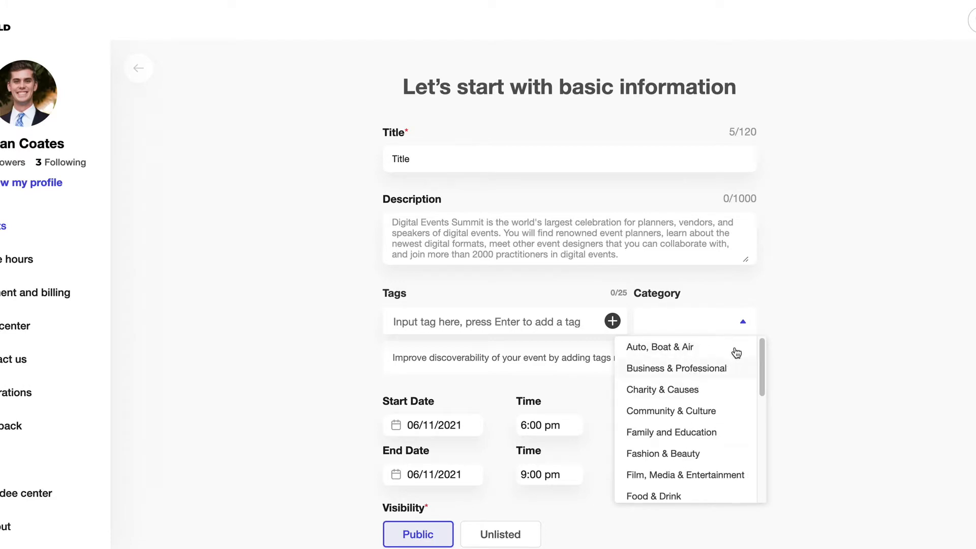
Dismiss the category list and the end date calendar without changing anything
{"action": "left_click", "coordinate": [755, 324]}
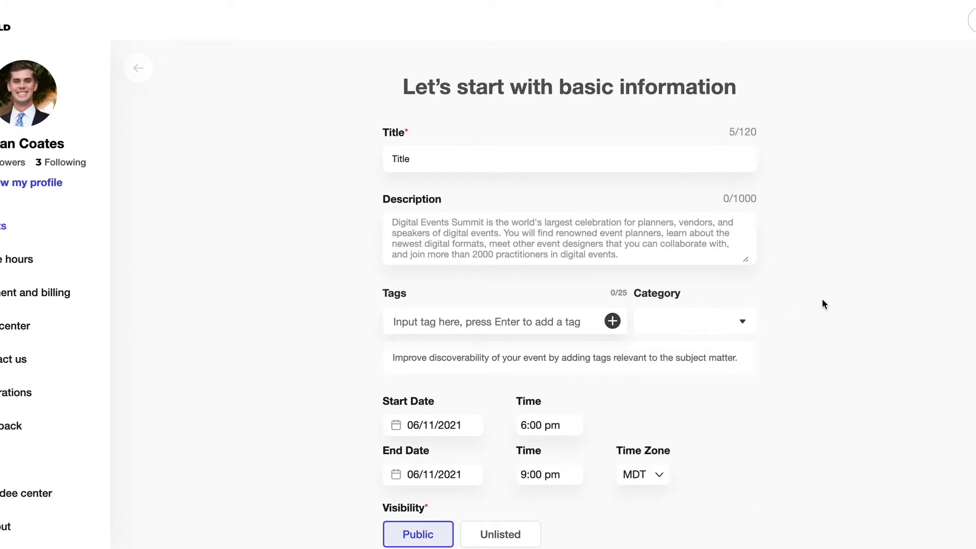
{"action": "scroll", "coordinate": [801, 315], "scroll_direction": "down", "scroll_amount": 3}
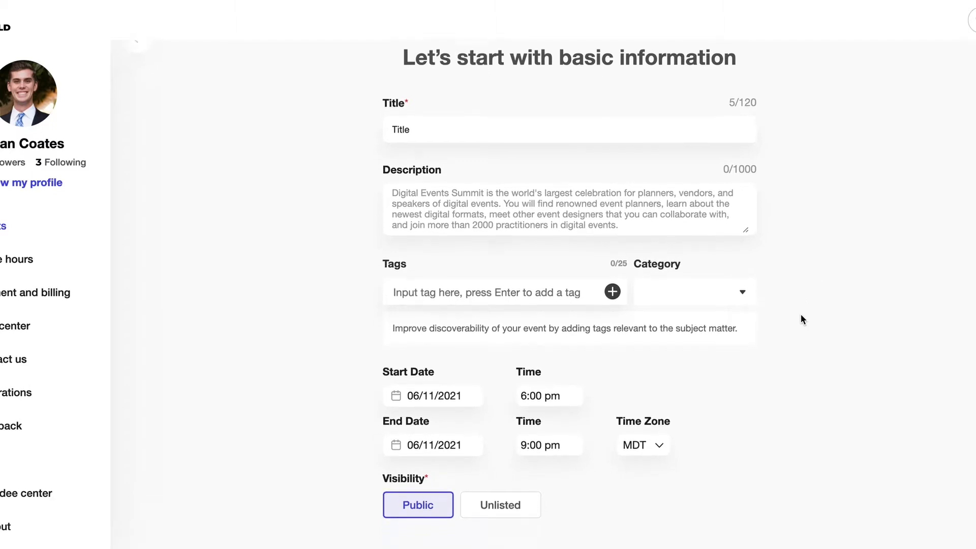
{"action": "scroll", "coordinate": [801, 315], "scroll_direction": "down", "scroll_amount": 1}
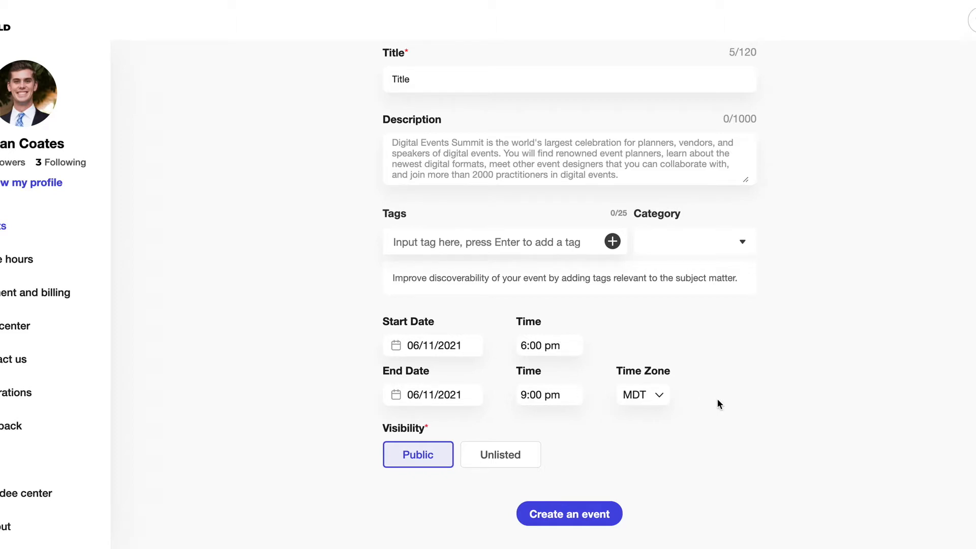
{"action": "left_click", "coordinate": [435, 404]}
{"action": "scroll", "coordinate": [455, 431], "scroll_direction": "down", "scroll_amount": 1}
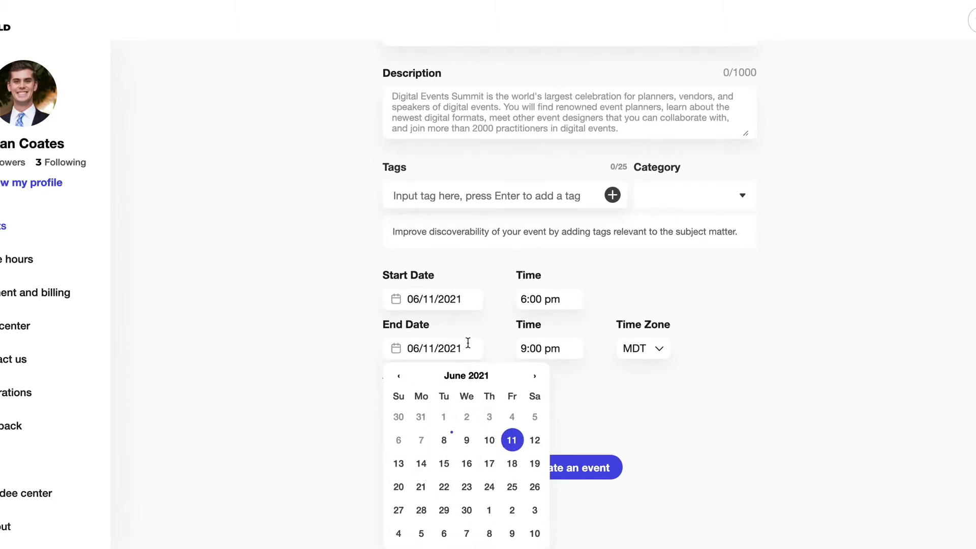
{"action": "left_click", "coordinate": [486, 341]}
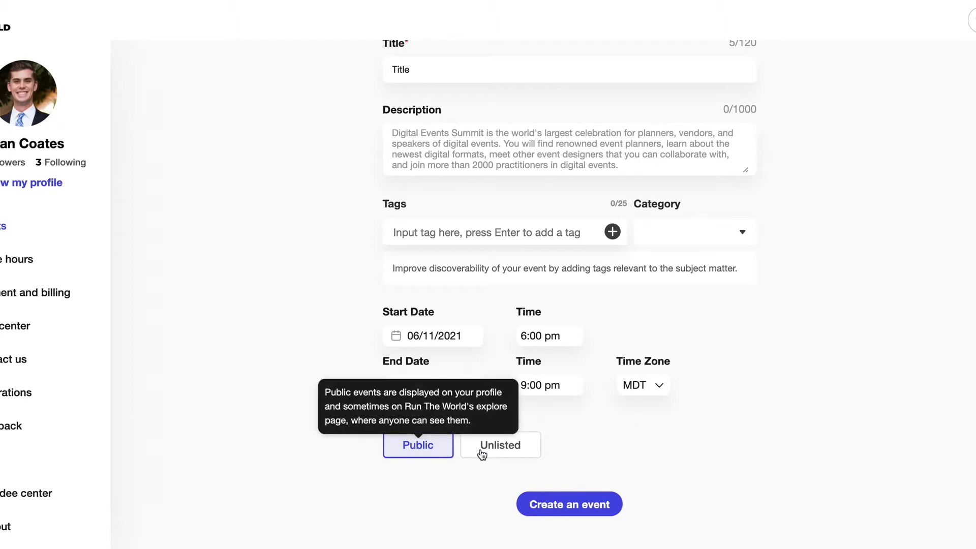
Set the event's visibility to Unlisted and create the event
{"action": "mouse_move", "coordinate": [516, 450]}
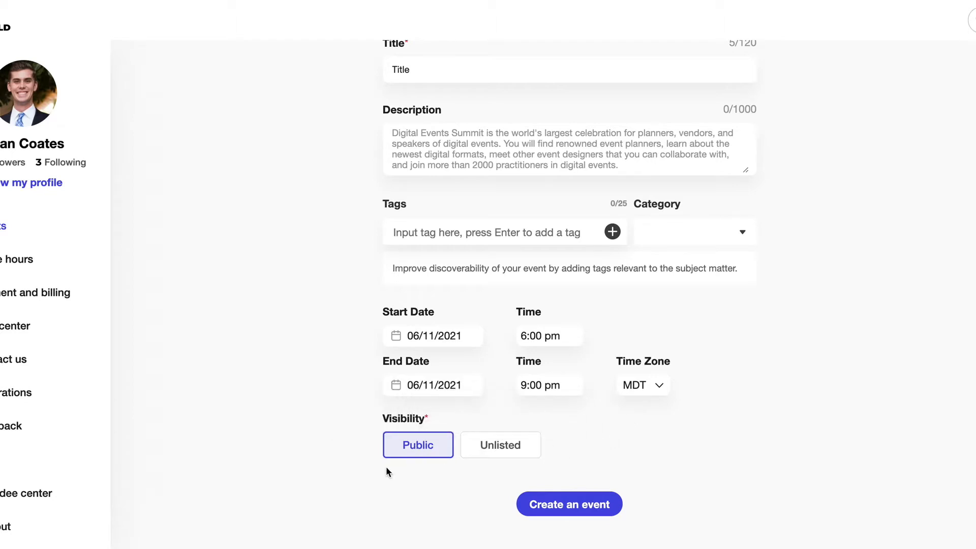
{"action": "mouse_move", "coordinate": [394, 460]}
{"action": "left_click", "coordinate": [500, 456]}
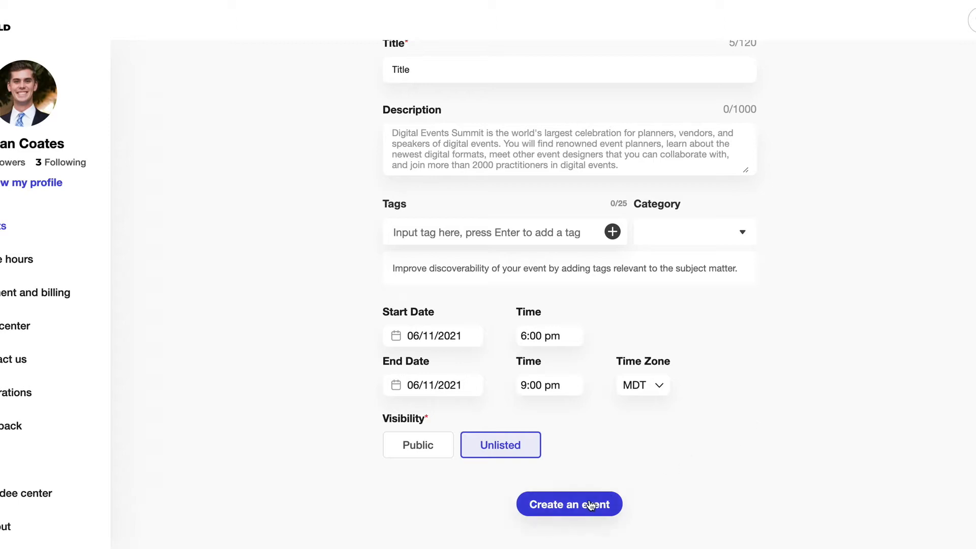
{"action": "left_click", "coordinate": [607, 502]}
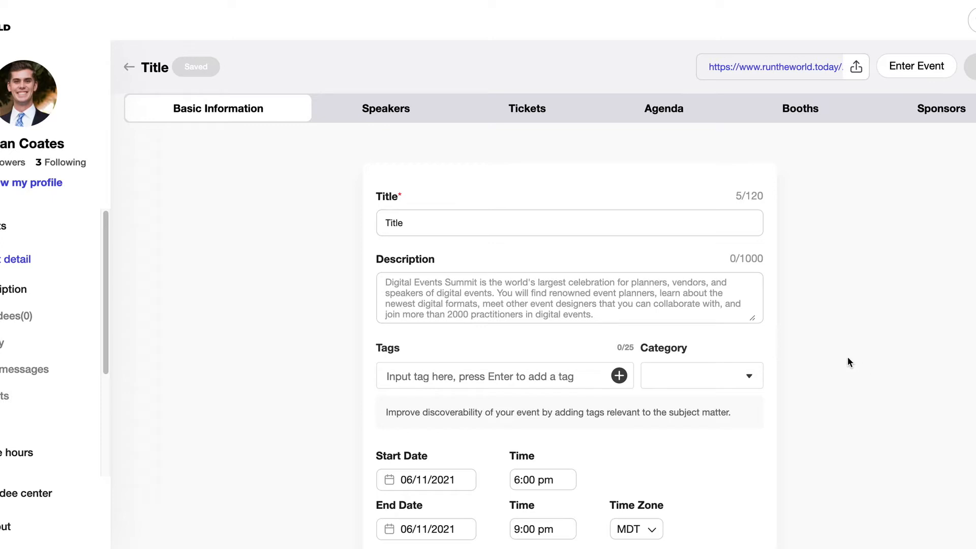
Check the saved event's default R.T.W. cover image and Unlisted visibility, then go to Speakers
{"action": "scroll", "coordinate": [847, 358], "scroll_direction": "down", "scroll_amount": 1}
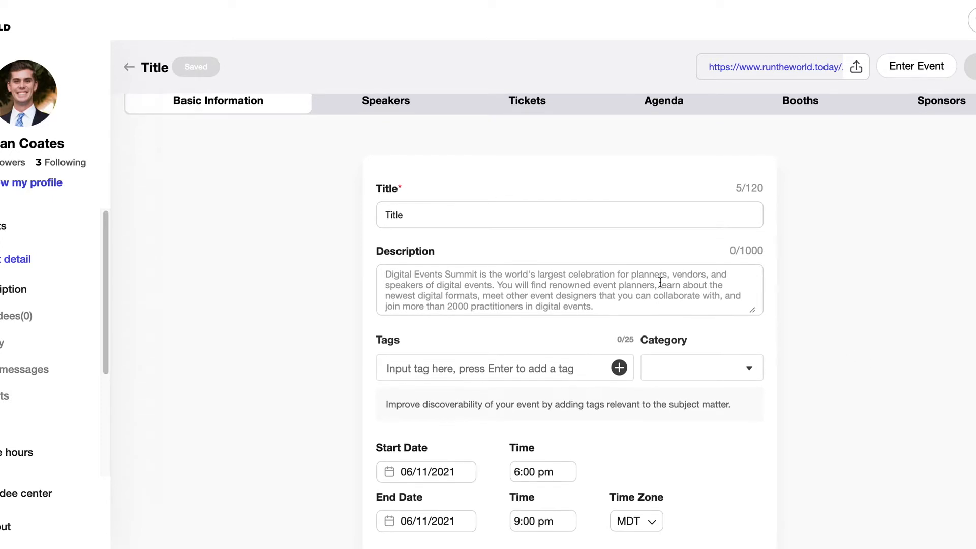
{"action": "scroll", "coordinate": [660, 283], "scroll_direction": "down", "scroll_amount": 2}
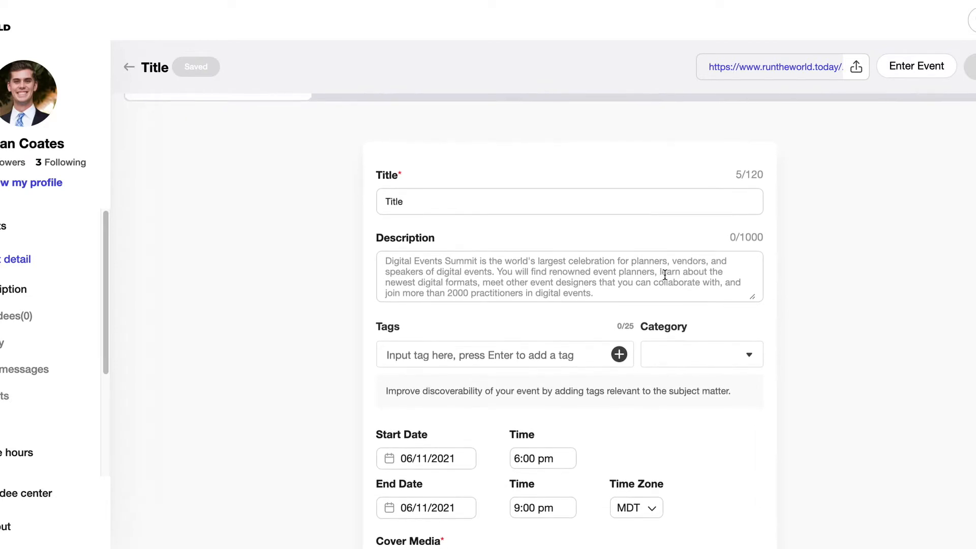
{"action": "scroll", "coordinate": [680, 277], "scroll_direction": "down", "scroll_amount": 5}
{"action": "scroll", "coordinate": [684, 287], "scroll_direction": "down", "scroll_amount": 10}
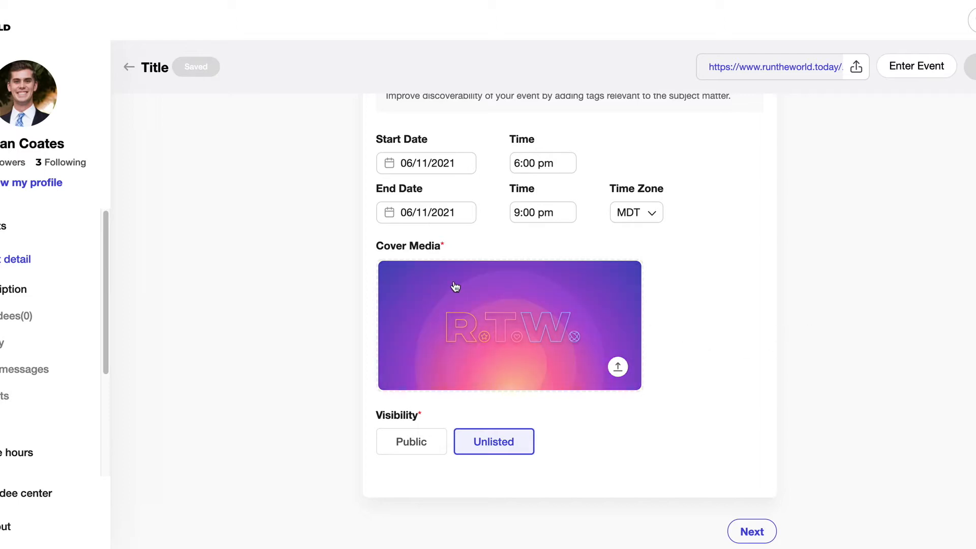
{"action": "scroll", "coordinate": [832, 340], "scroll_direction": "up", "scroll_amount": 1}
{"action": "scroll", "coordinate": [832, 340], "scroll_direction": "up", "scroll_amount": 3}
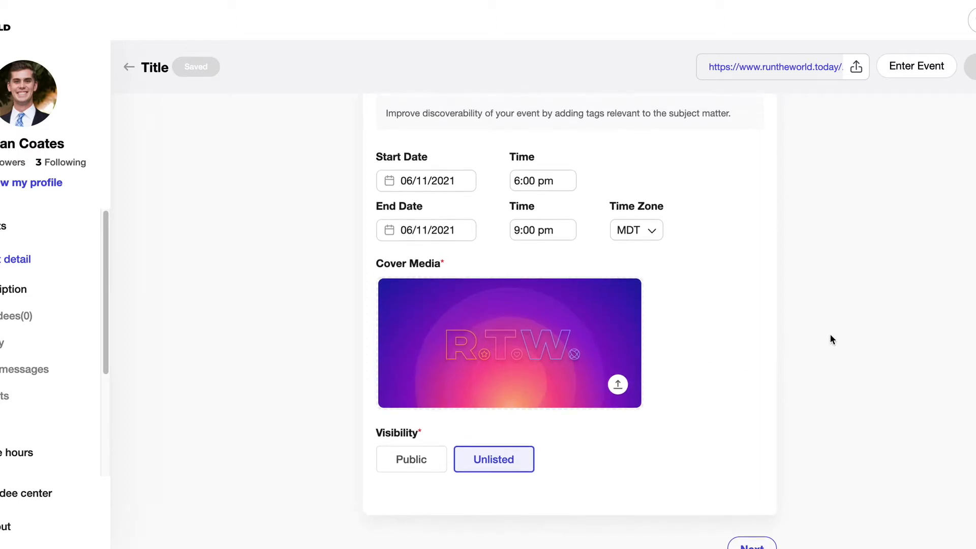
{"action": "scroll", "coordinate": [832, 339], "scroll_direction": "up", "scroll_amount": 5}
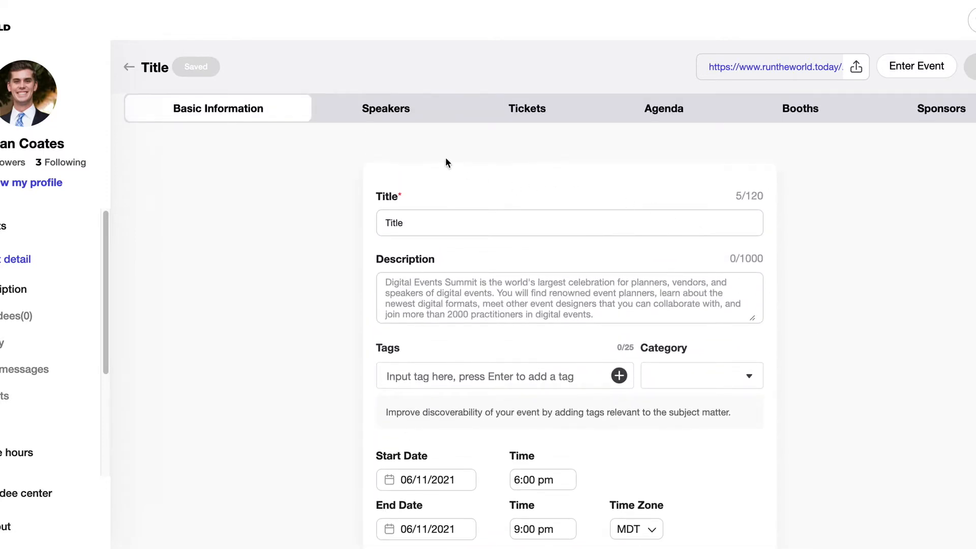
{"action": "left_click", "coordinate": [405, 116]}
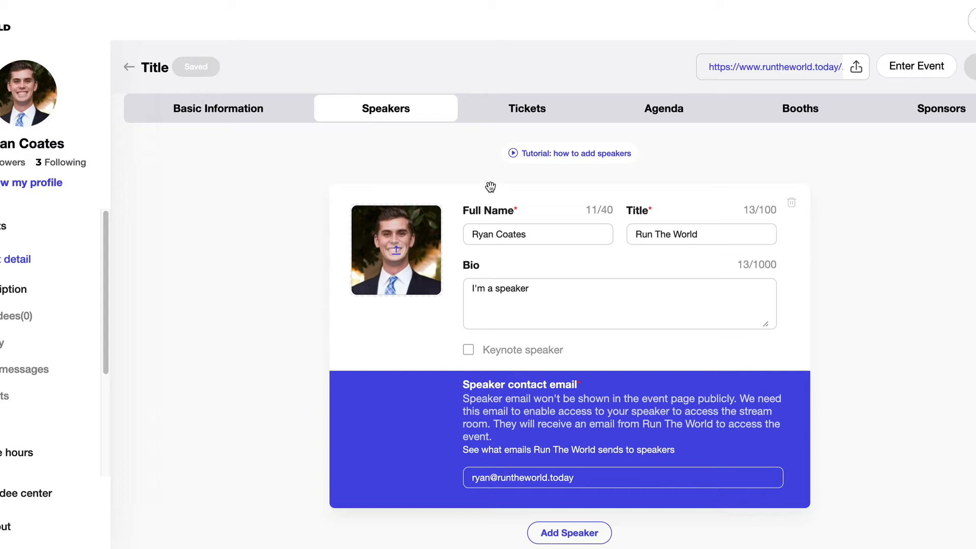
Add a new speaker card with cover-11.jpg as its square-cropped photo
{"action": "scroll", "coordinate": [493, 193], "scroll_direction": "down", "scroll_amount": 3}
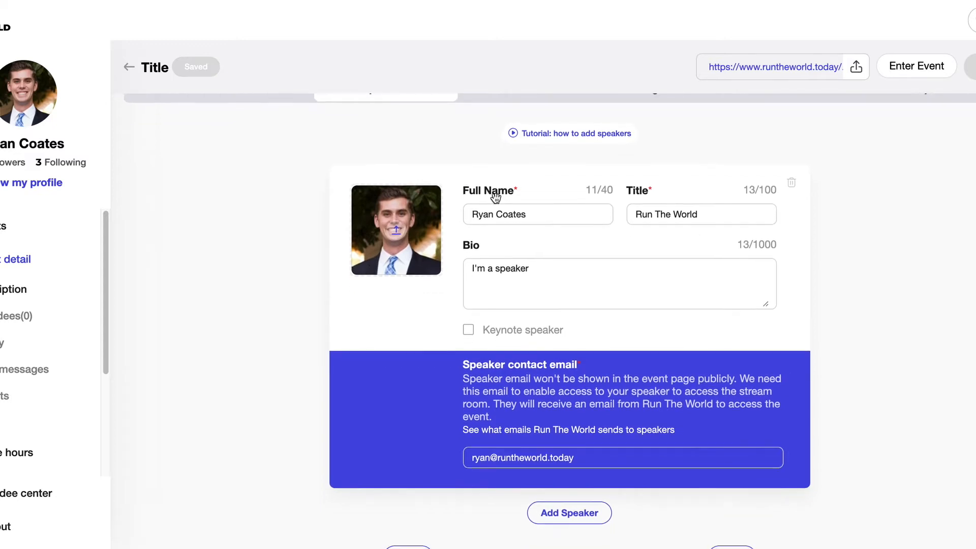
{"action": "left_click", "coordinate": [589, 404]}
{"action": "scroll", "coordinate": [554, 340], "scroll_direction": "up", "scroll_amount": 2}
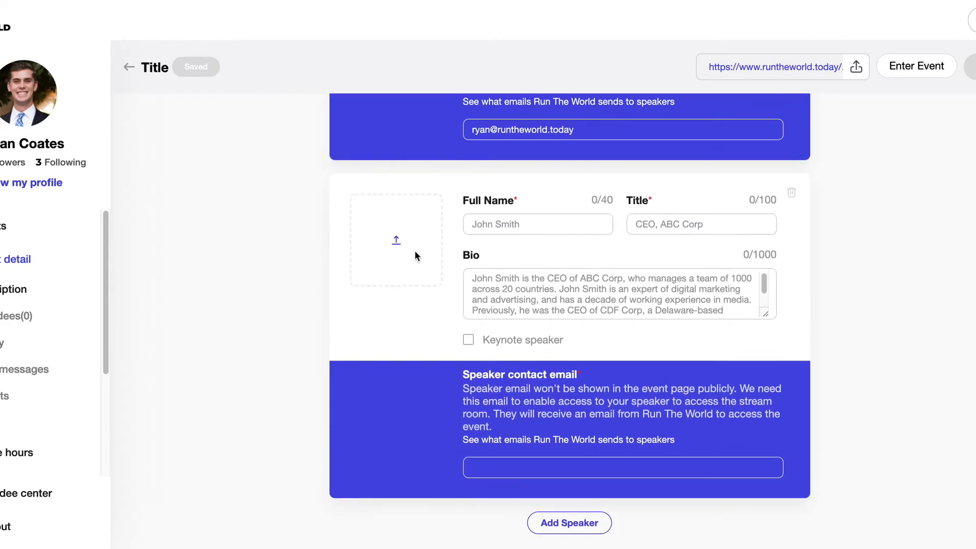
{"action": "left_click", "coordinate": [416, 257]}
{"action": "left_click", "coordinate": [392, 184]}
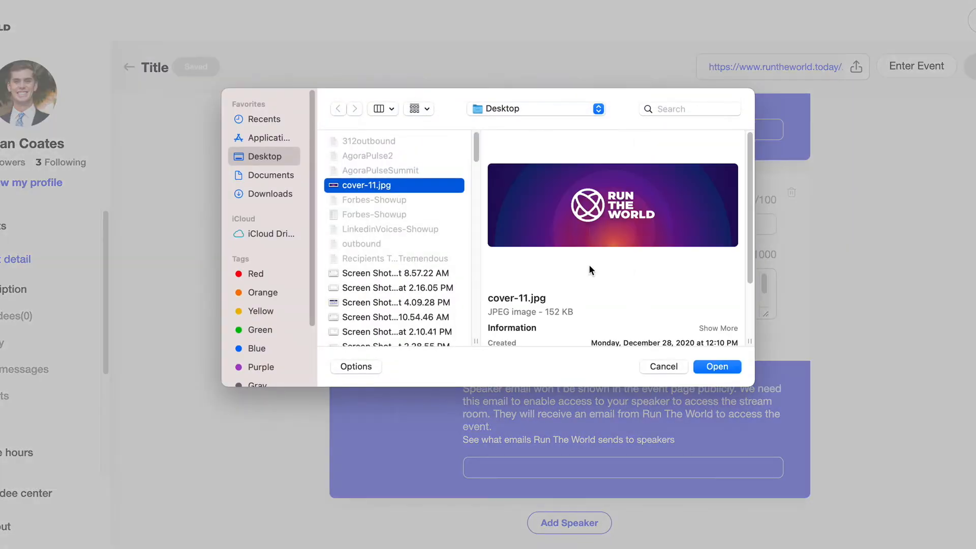
{"action": "left_click", "coordinate": [717, 366]}
{"action": "left_click", "coordinate": [732, 434]}
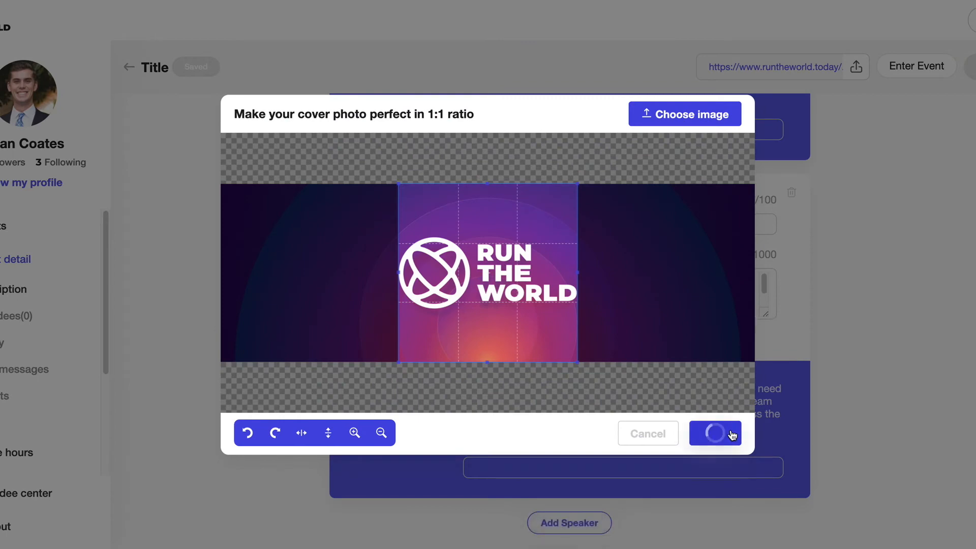
Fill in the speaker as 'Speaker Name', title 'Title', bio 'Bio', plus a contact email
{"action": "left_click", "coordinate": [494, 223]}
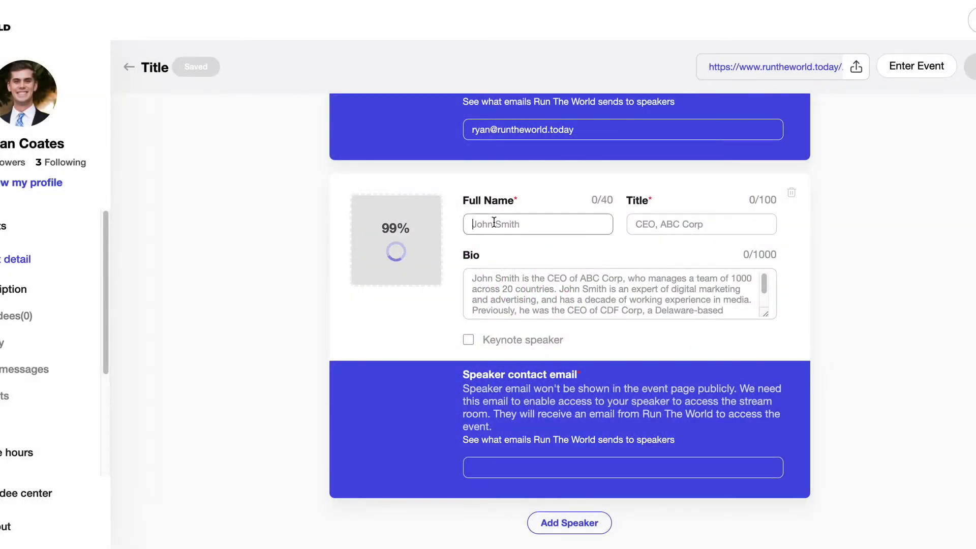
{"action": "type", "text": "Speaker Name"}
{"action": "key", "text": "Tab"}
{"action": "type", "text": "Title"}
{"action": "key", "text": "Tab"}
{"action": "type", "text": "Bio"}
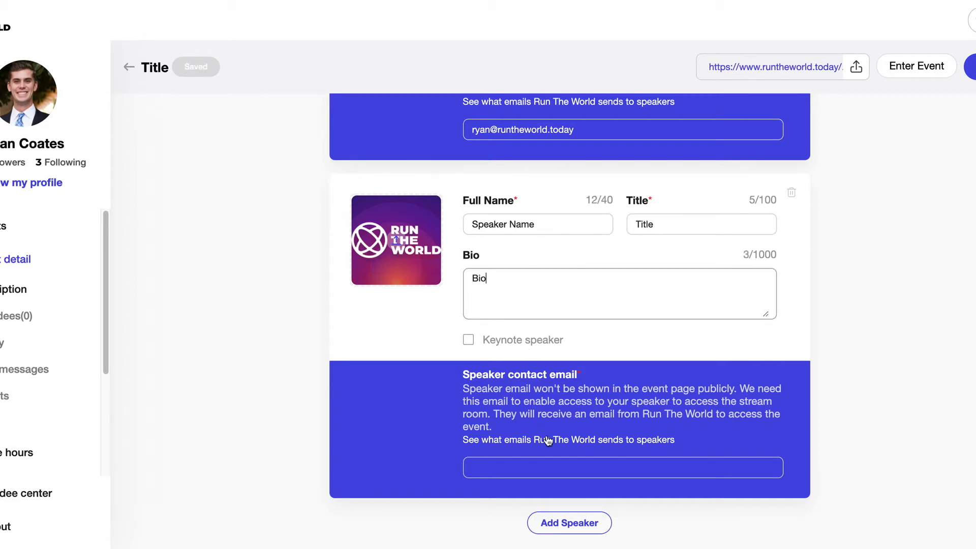
{"action": "left_click", "coordinate": [538, 466]}
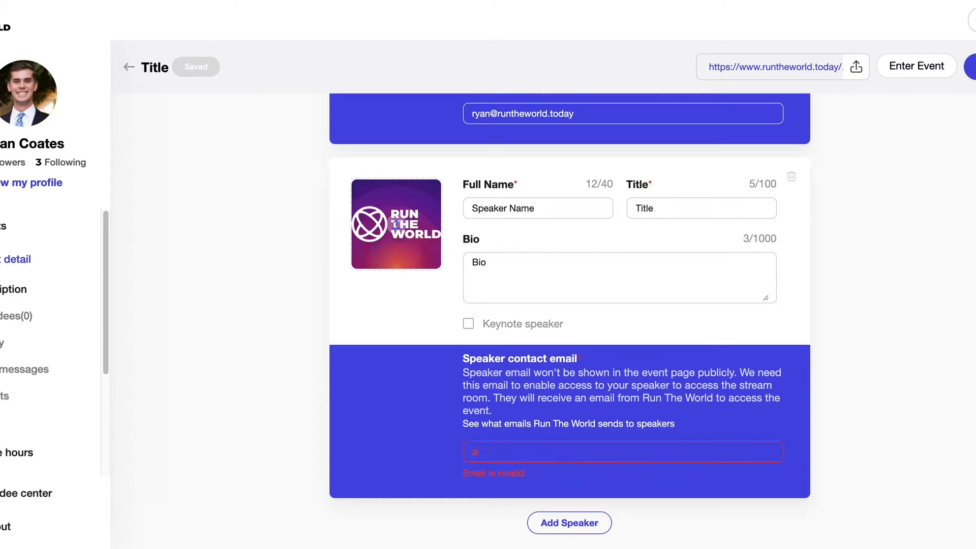
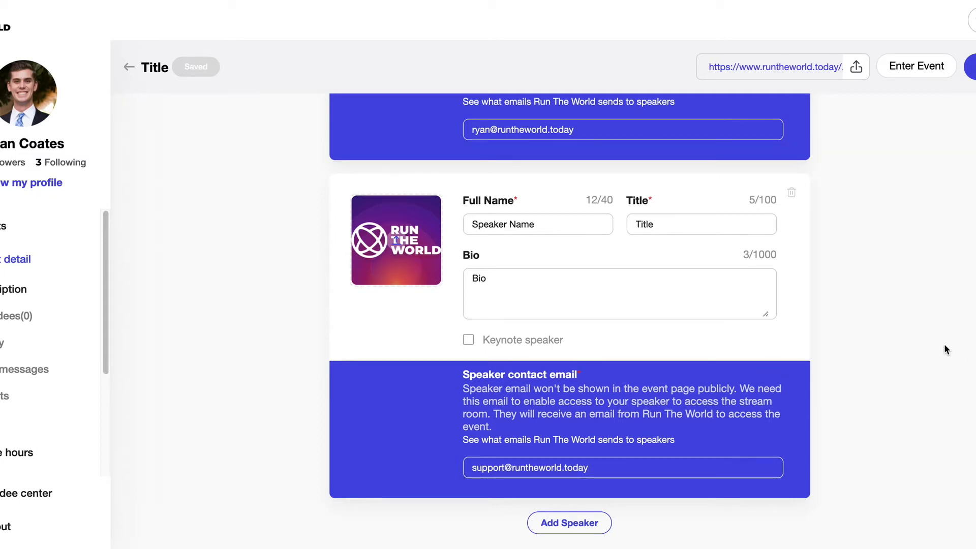
Review the speaker entries and move on to the Tickets settings
{"action": "scroll", "coordinate": [929, 347], "scroll_direction": "up", "scroll_amount": 1}
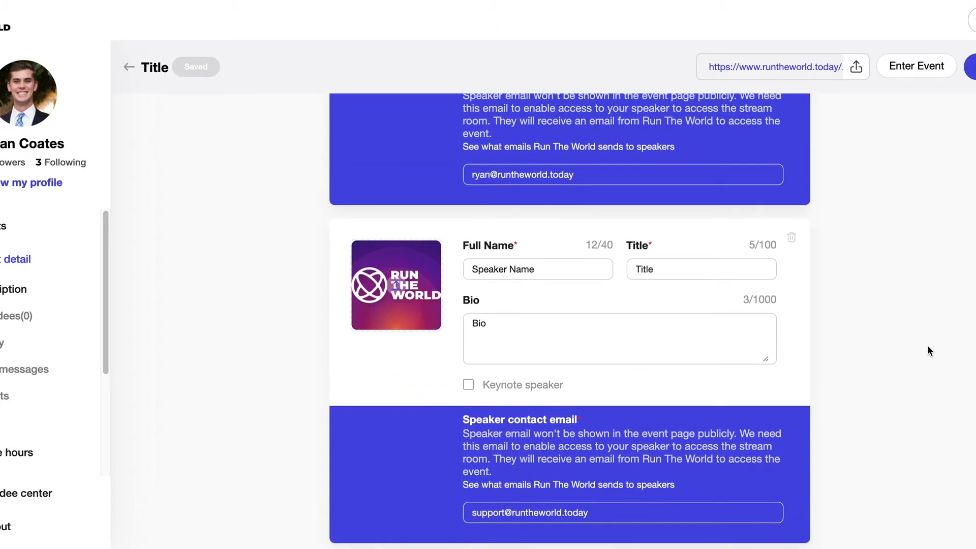
{"action": "scroll", "coordinate": [927, 351], "scroll_direction": "down", "scroll_amount": 3}
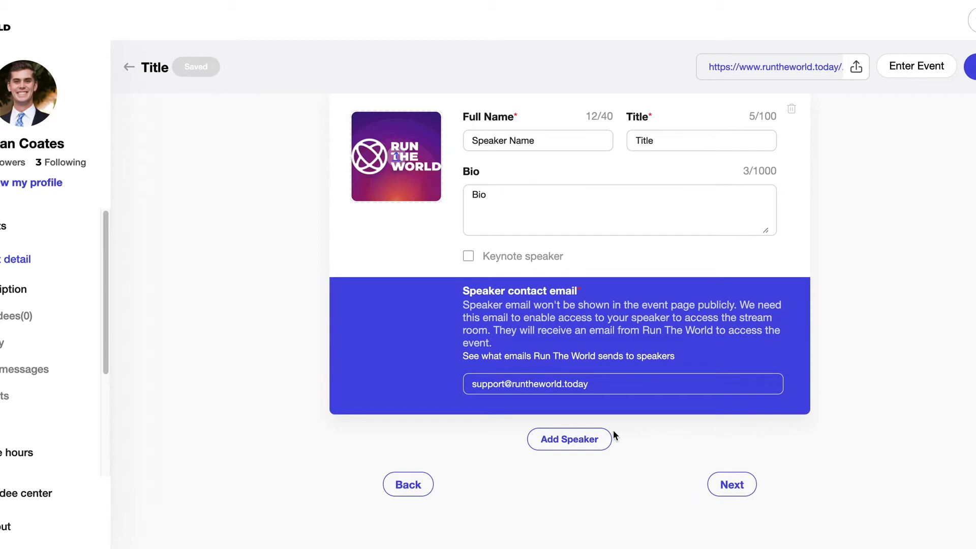
{"action": "scroll", "coordinate": [649, 429], "scroll_direction": "up", "scroll_amount": 2}
{"action": "scroll", "coordinate": [649, 429], "scroll_direction": "up", "scroll_amount": 8}
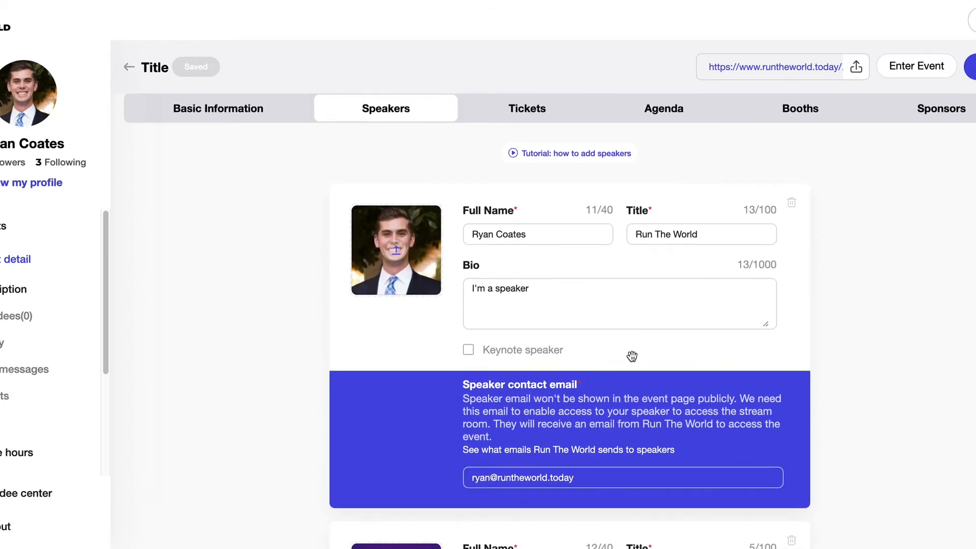
{"action": "left_click", "coordinate": [538, 116]}
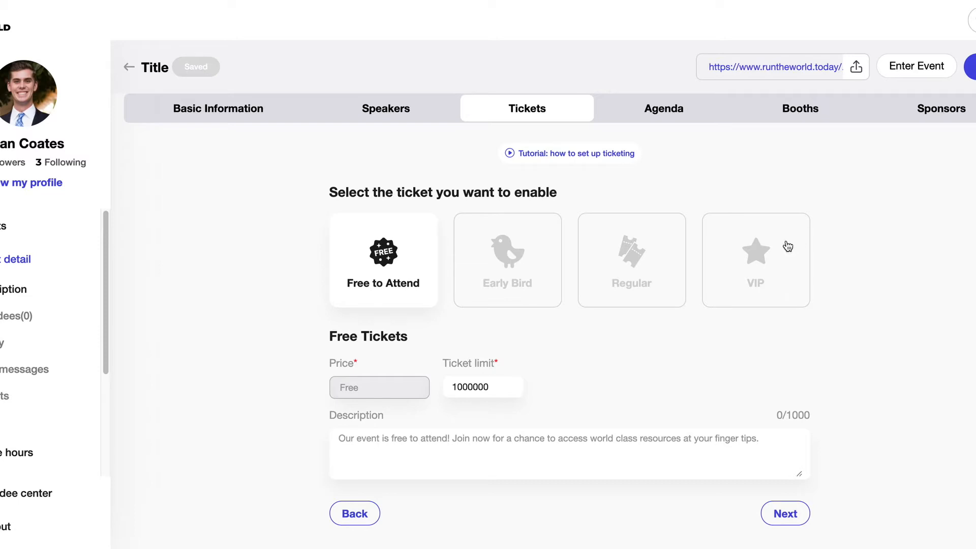
Enable the VIP ticket alongside Free to Attend, leaving Regular disabled
{"action": "left_click", "coordinate": [630, 269]}
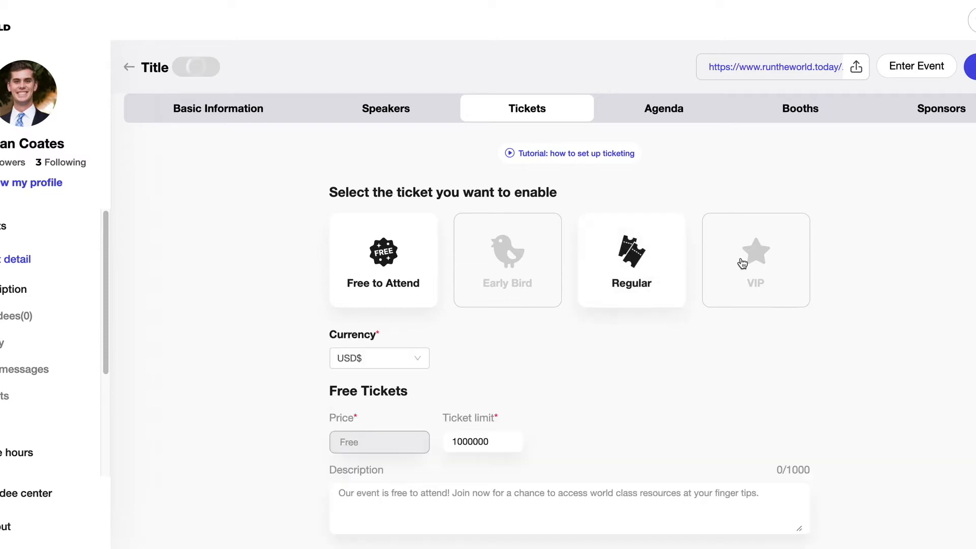
{"action": "left_click", "coordinate": [743, 262]}
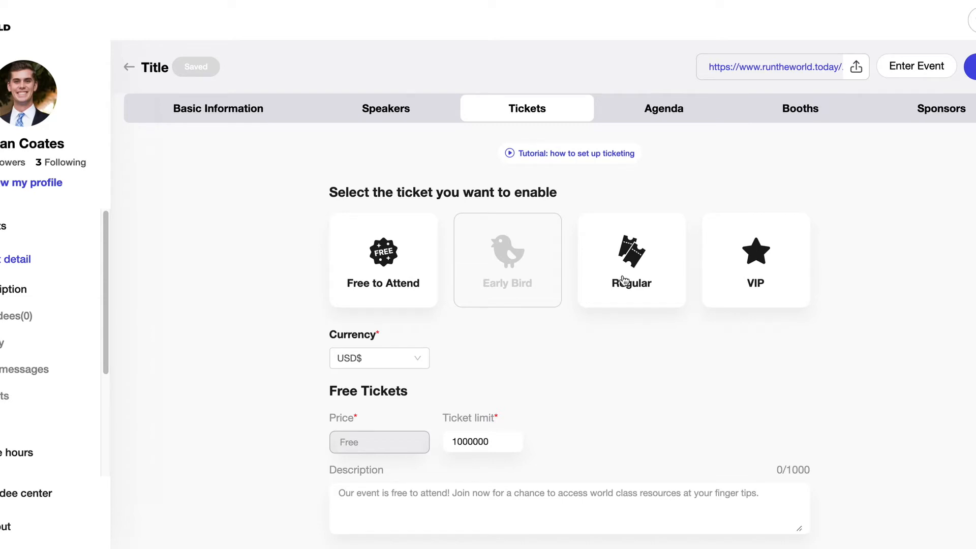
{"action": "left_click", "coordinate": [624, 280]}
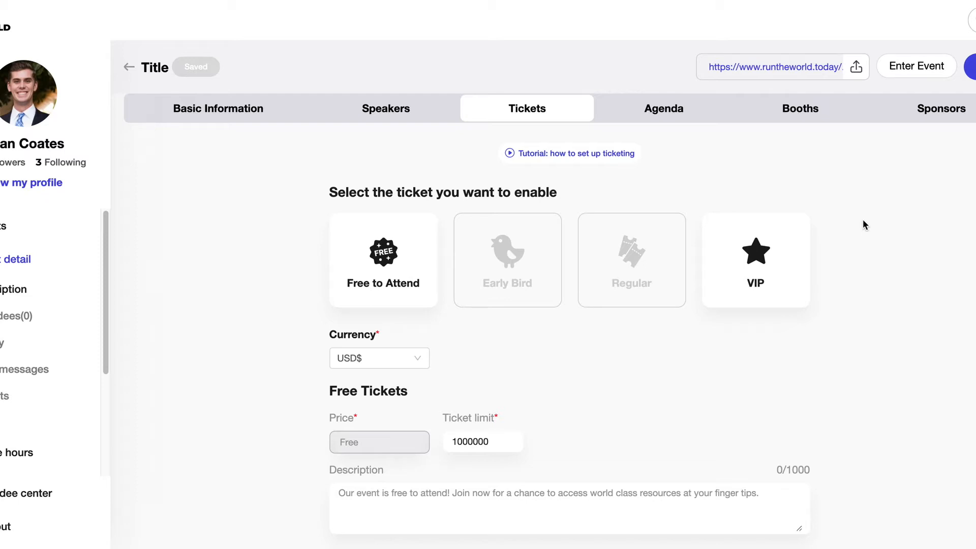
Review the VIP ticket's USD$ 10 price and 100-ticket limit, then open Agenda
{"action": "scroll", "coordinate": [863, 221], "scroll_direction": "down", "scroll_amount": 1}
{"action": "scroll", "coordinate": [863, 220], "scroll_direction": "up", "scroll_amount": 1}
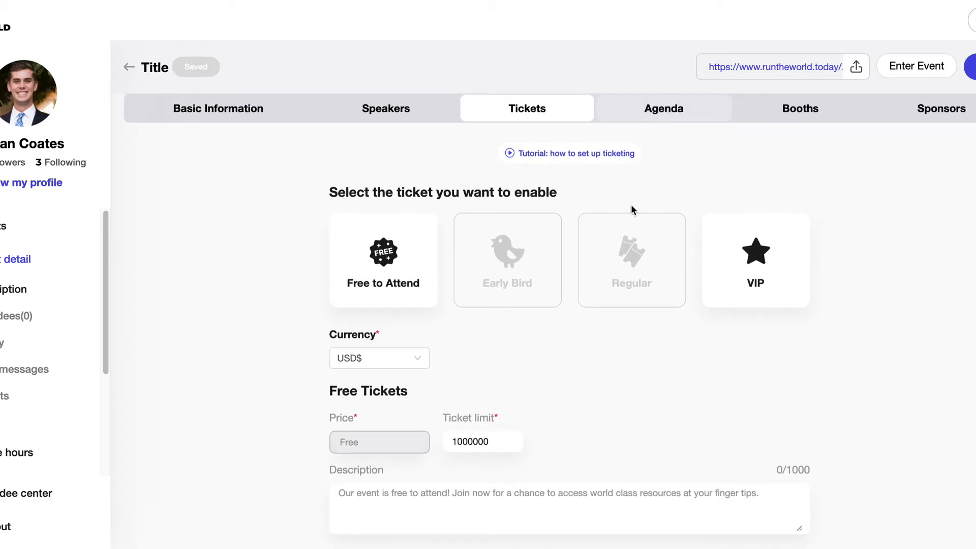
{"action": "scroll", "coordinate": [599, 272], "scroll_direction": "down", "scroll_amount": 1}
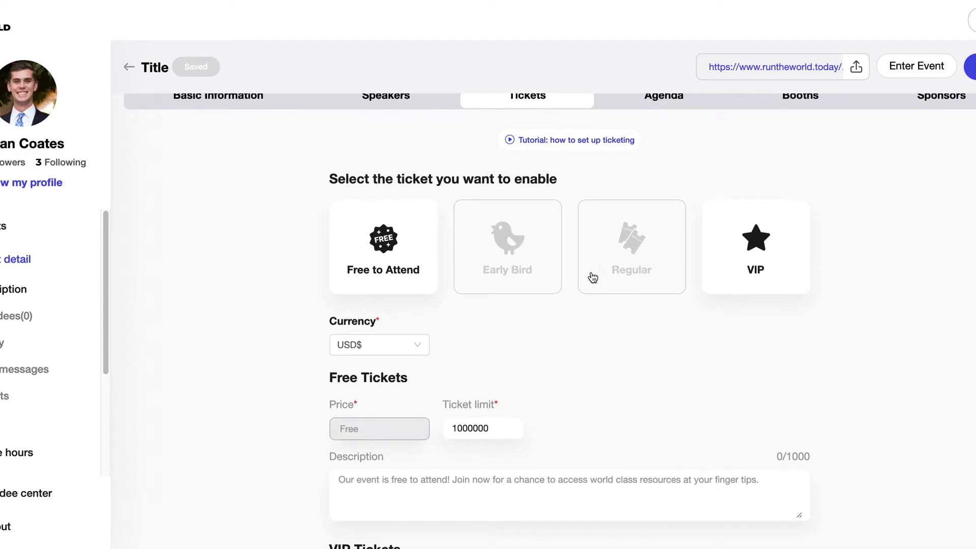
{"action": "scroll", "coordinate": [493, 358], "scroll_direction": "down", "scroll_amount": 1}
{"action": "scroll", "coordinate": [397, 341], "scroll_direction": "down", "scroll_amount": 6}
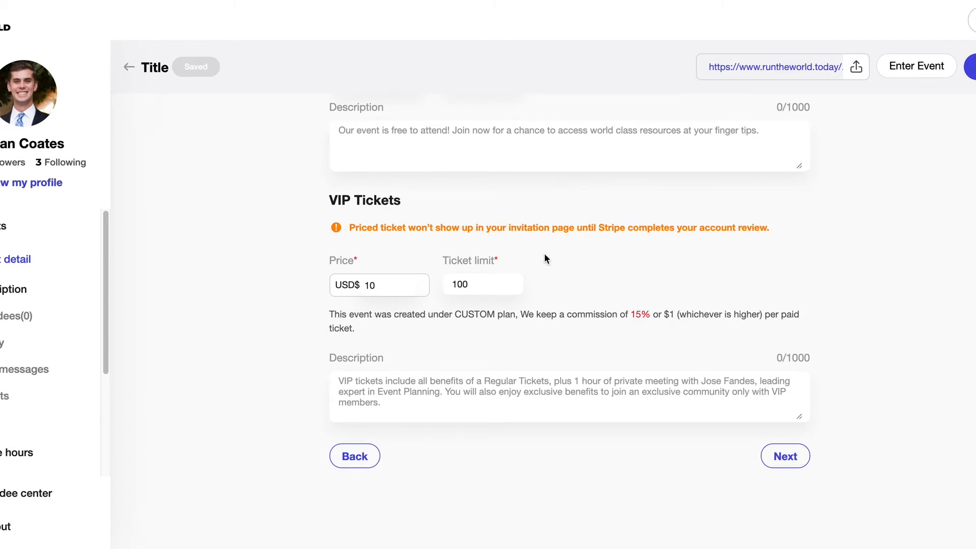
{"action": "scroll", "coordinate": [503, 285], "scroll_direction": "up", "scroll_amount": 2}
{"action": "scroll", "coordinate": [506, 290], "scroll_direction": "up", "scroll_amount": 8}
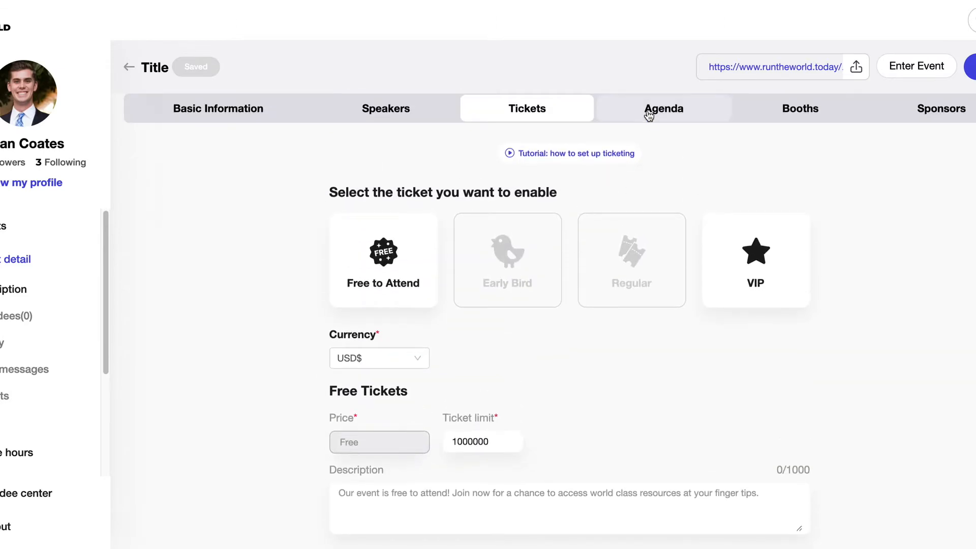
{"action": "left_click", "coordinate": [647, 114]}
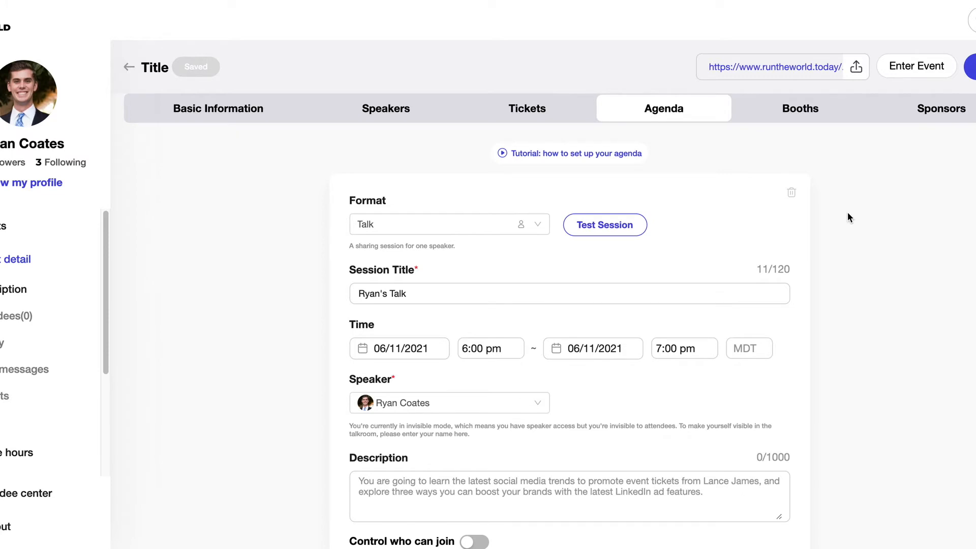
Try the Fireside Chat format on the first session with Speaker Name as guest
{"action": "scroll", "coordinate": [847, 213], "scroll_direction": "down", "scroll_amount": 1}
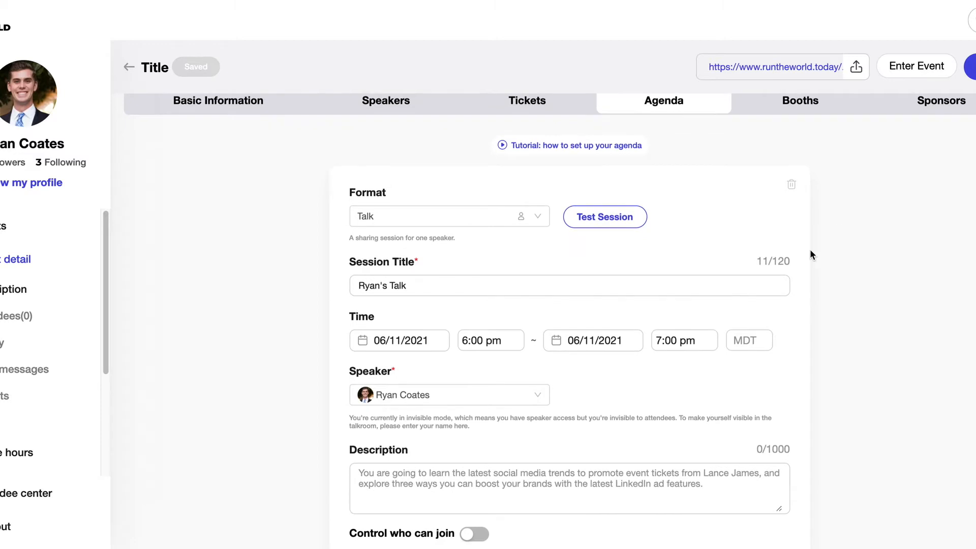
{"action": "scroll", "coordinate": [584, 311], "scroll_direction": "down", "scroll_amount": 1}
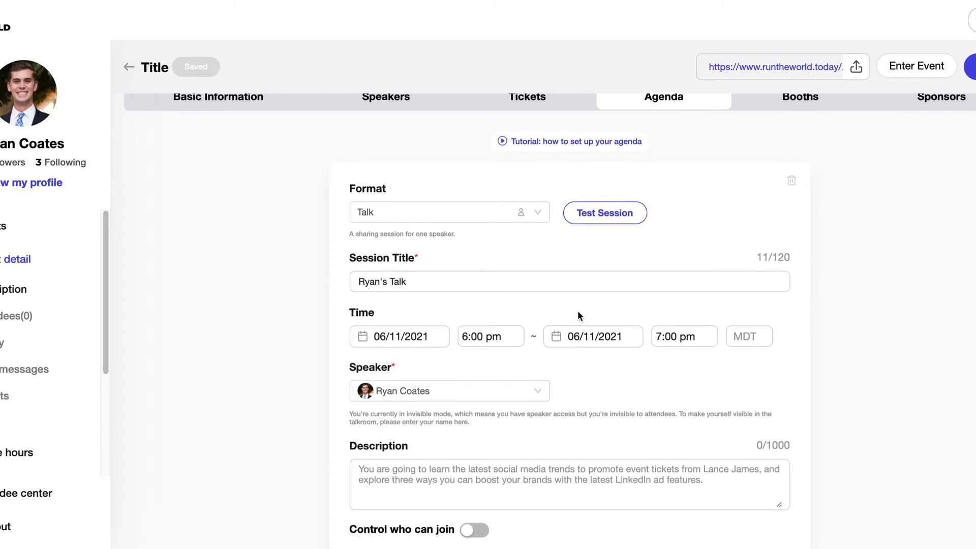
{"action": "scroll", "coordinate": [578, 317], "scroll_direction": "down", "scroll_amount": 2}
{"action": "scroll", "coordinate": [487, 302], "scroll_direction": "down", "scroll_amount": 1}
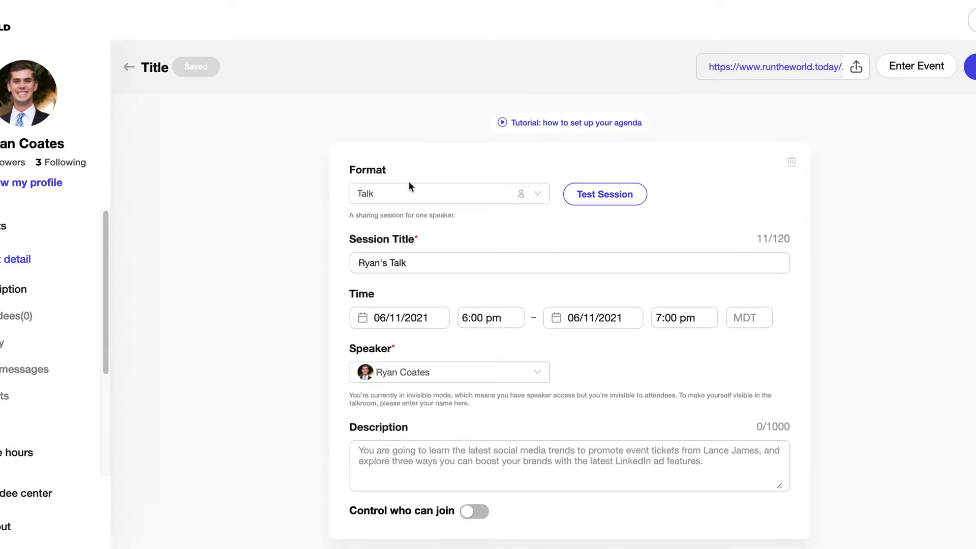
{"action": "left_click", "coordinate": [412, 198]}
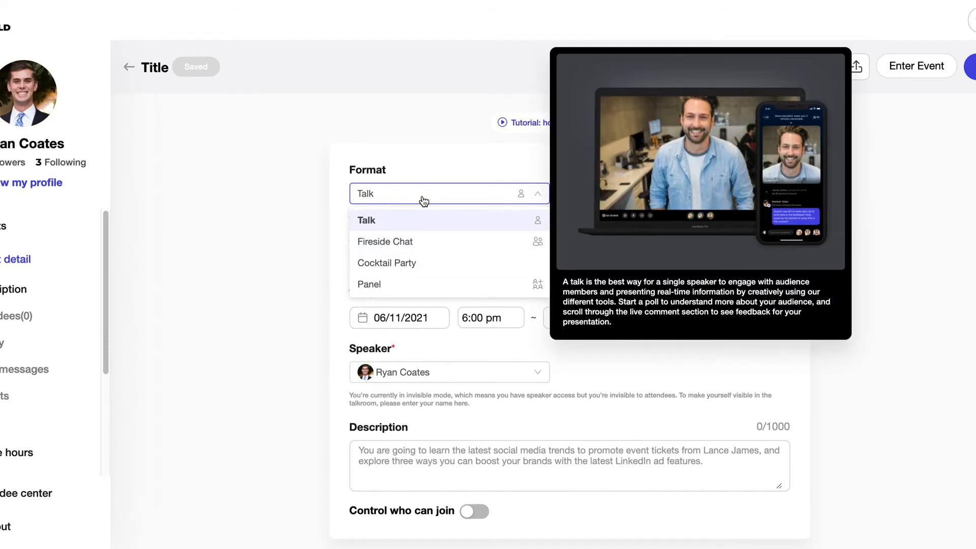
{"action": "left_click", "coordinate": [424, 201]}
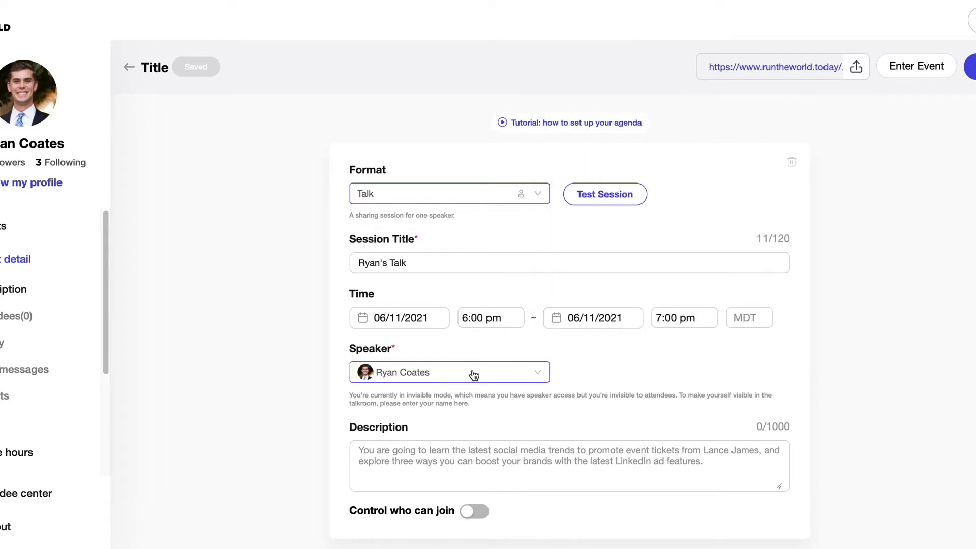
{"action": "left_click", "coordinate": [396, 199]}
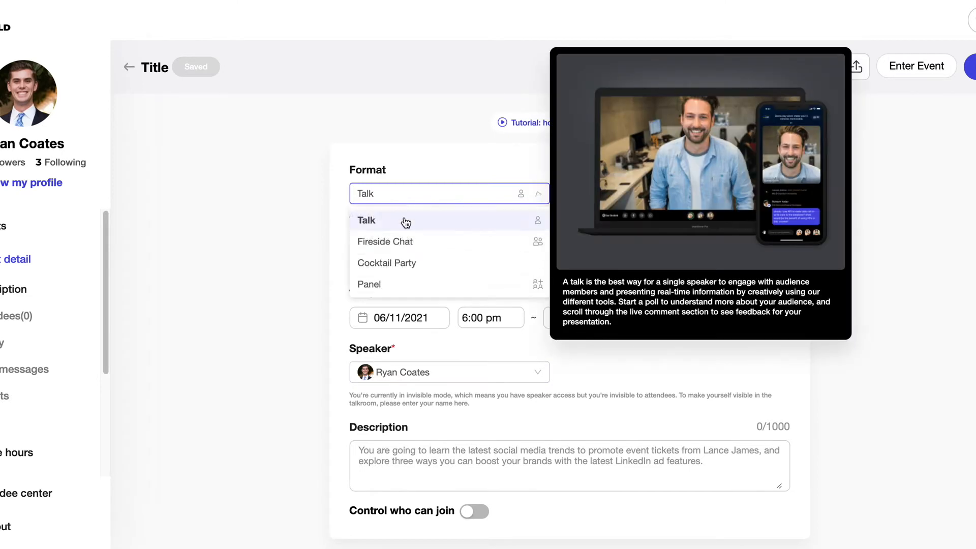
{"action": "left_click", "coordinate": [410, 241]}
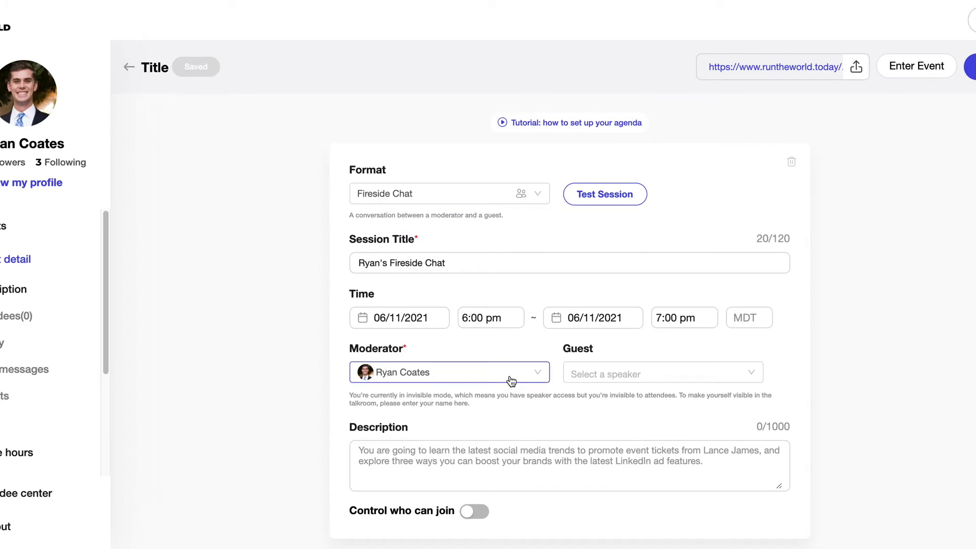
{"action": "left_click", "coordinate": [651, 374]}
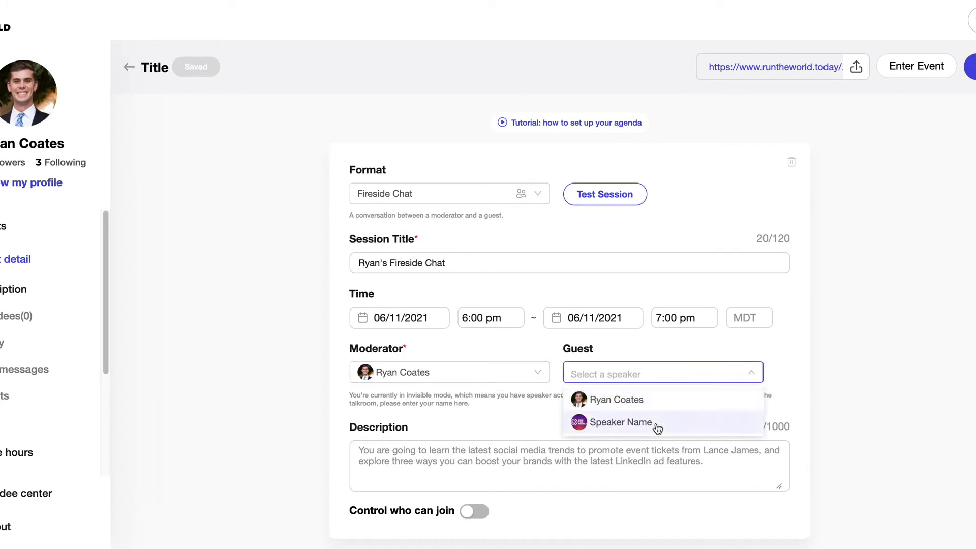
{"action": "left_click", "coordinate": [657, 426]}
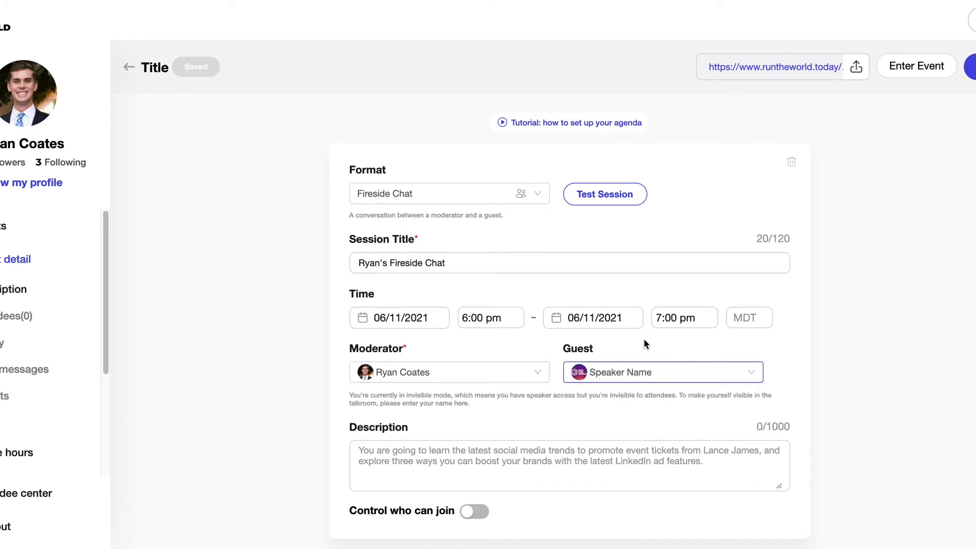
Try the Panel format with Speaker Name, then set the session back to Talk
{"action": "left_click", "coordinate": [457, 194]}
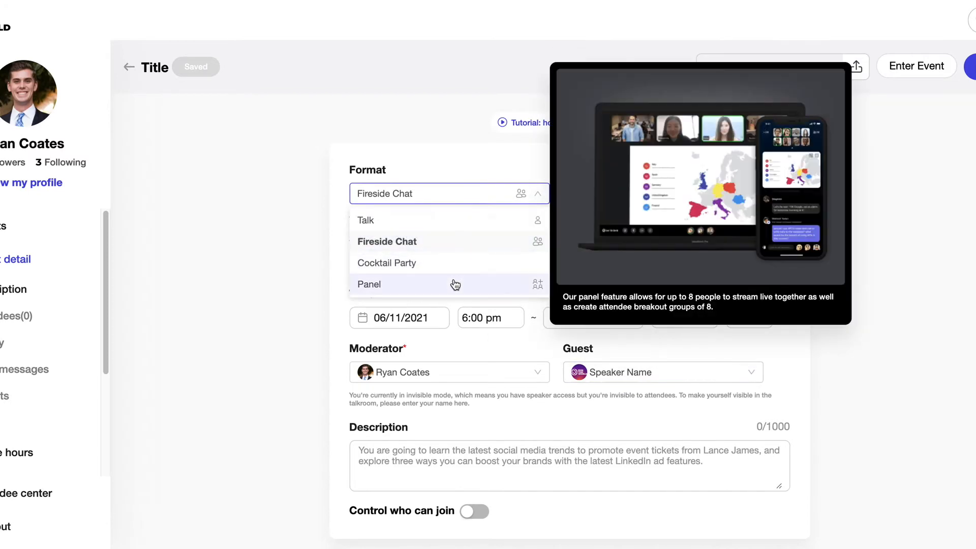
{"action": "left_click", "coordinate": [453, 283]}
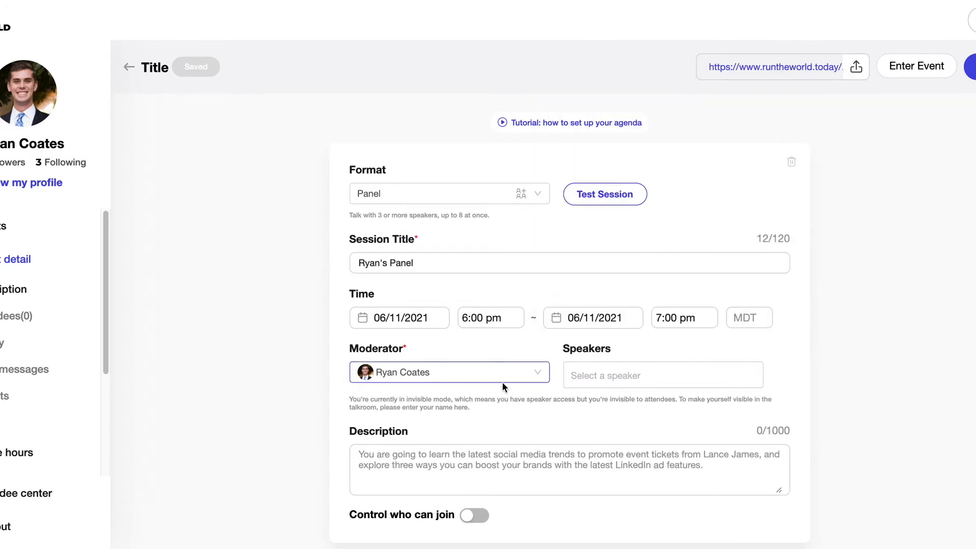
{"action": "left_click", "coordinate": [672, 368]}
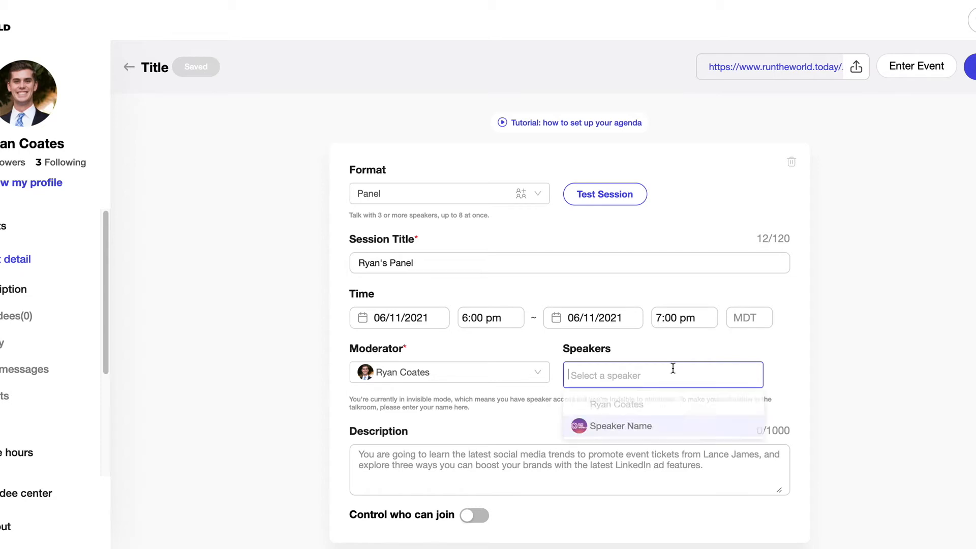
{"action": "left_click", "coordinate": [645, 429]}
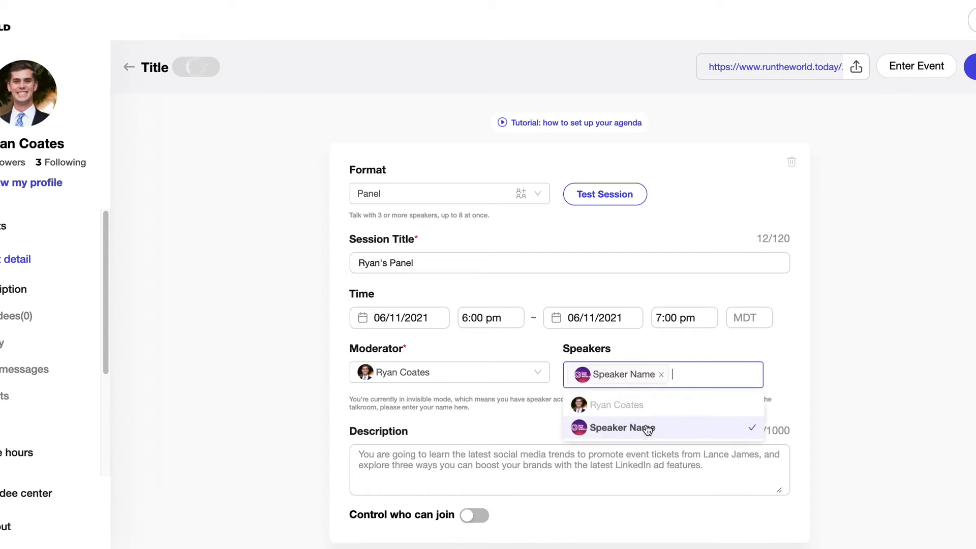
{"action": "left_click", "coordinate": [834, 388]}
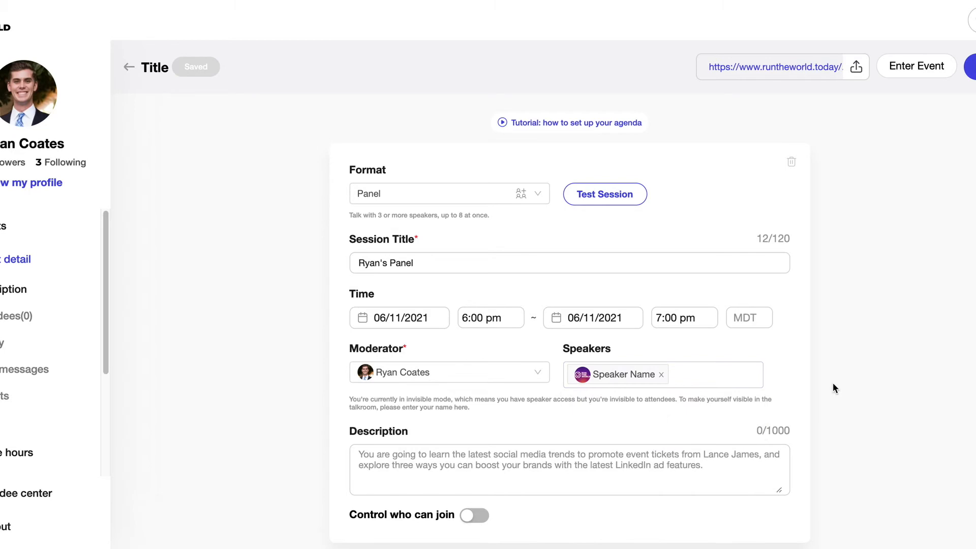
{"action": "left_click", "coordinate": [470, 195]}
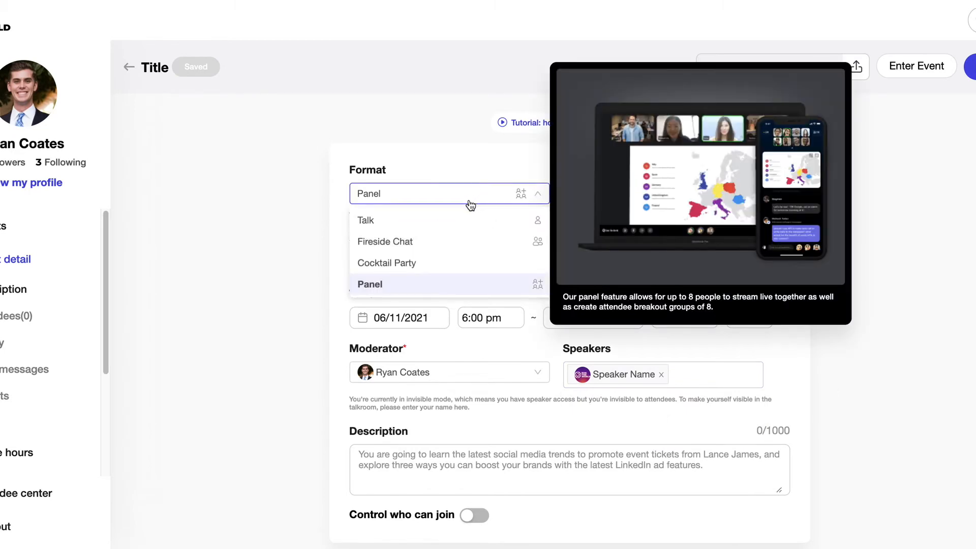
{"action": "left_click", "coordinate": [463, 219]}
{"action": "scroll", "coordinate": [478, 247], "scroll_direction": "down", "scroll_amount": 3}
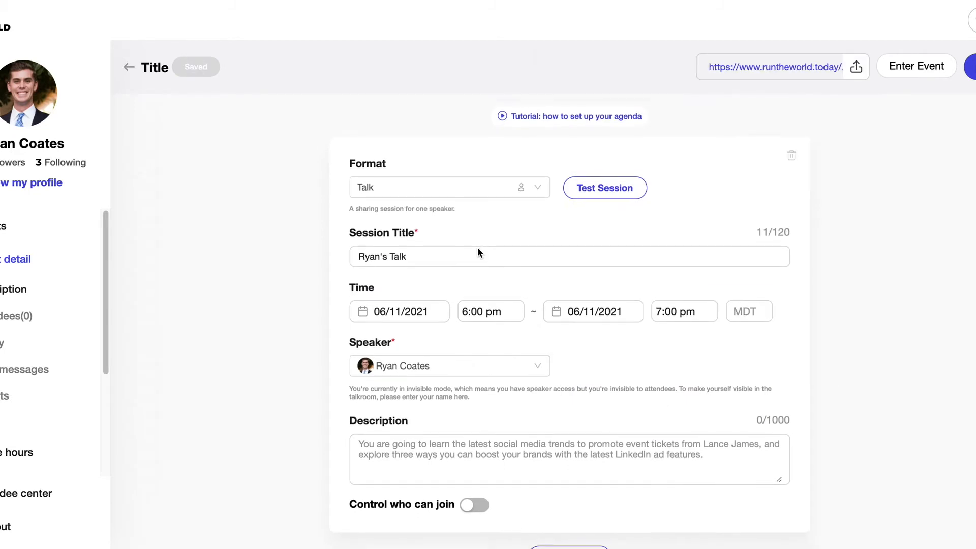
Add a second session and restrict joining to VIP ticket holders
{"action": "left_click", "coordinate": [553, 463]}
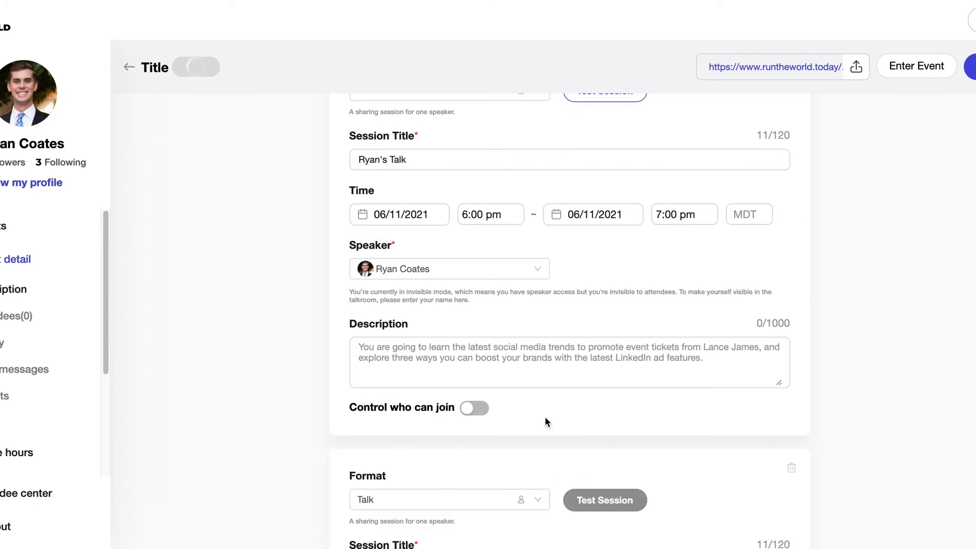
{"action": "scroll", "coordinate": [544, 422], "scroll_direction": "down", "scroll_amount": 2}
{"action": "scroll", "coordinate": [544, 421], "scroll_direction": "down", "scroll_amount": 5}
{"action": "left_click", "coordinate": [488, 460]}
{"action": "scroll", "coordinate": [493, 446], "scroll_direction": "down", "scroll_amount": 2}
{"action": "left_click", "coordinate": [631, 431]}
{"action": "left_click", "coordinate": [616, 530]}
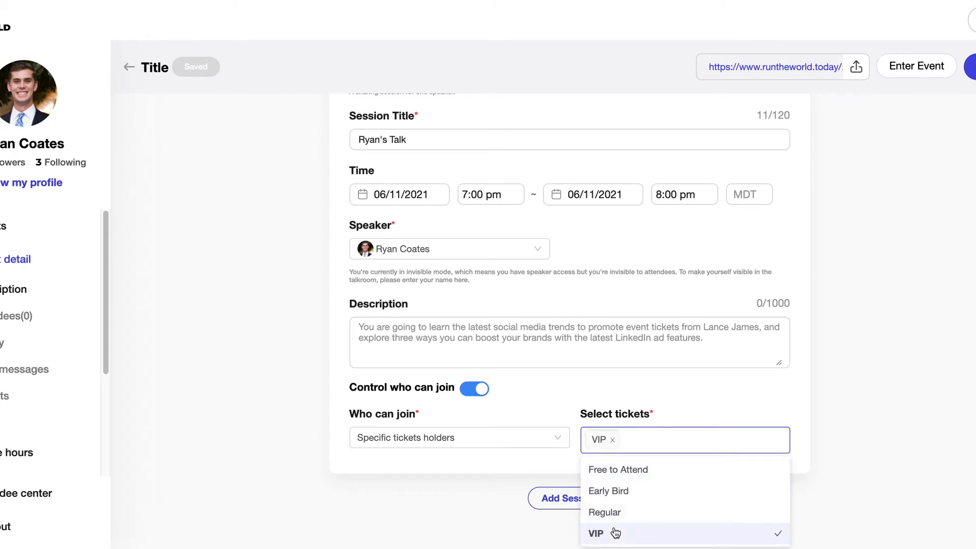
{"action": "left_click", "coordinate": [679, 393]}
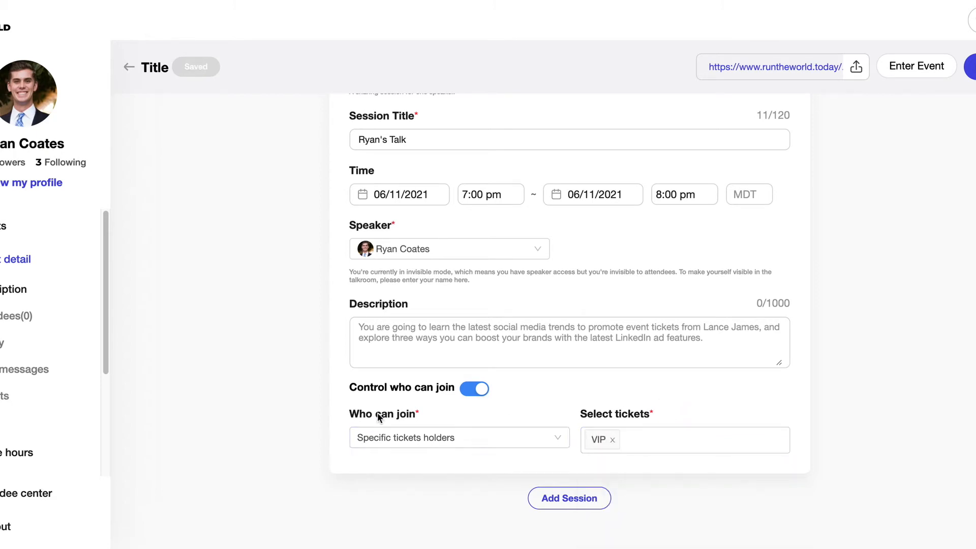
{"action": "left_click", "coordinate": [607, 441]}
Change the session to passcode holders only and save a passcode
{"action": "left_click", "coordinate": [541, 445]}
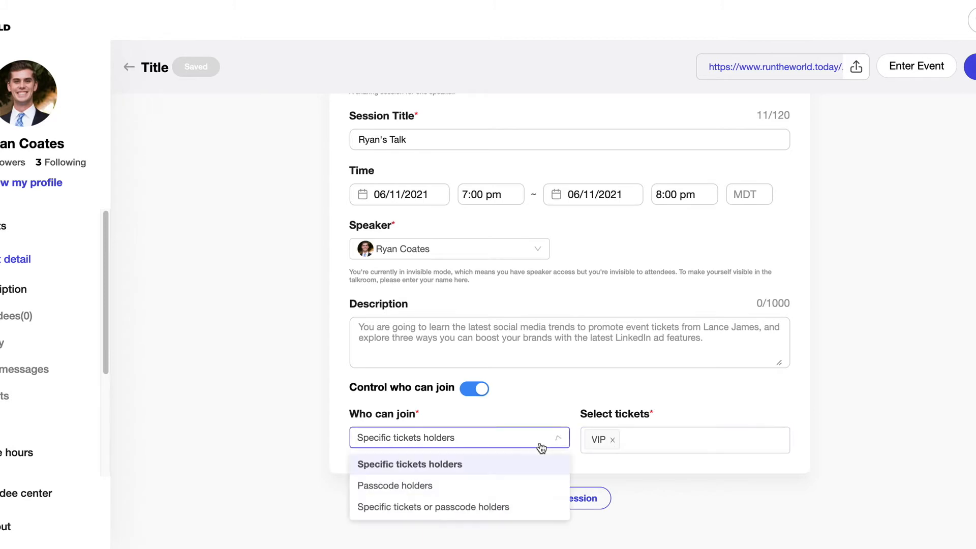
{"action": "left_click", "coordinate": [496, 488]}
{"action": "left_click", "coordinate": [662, 439]}
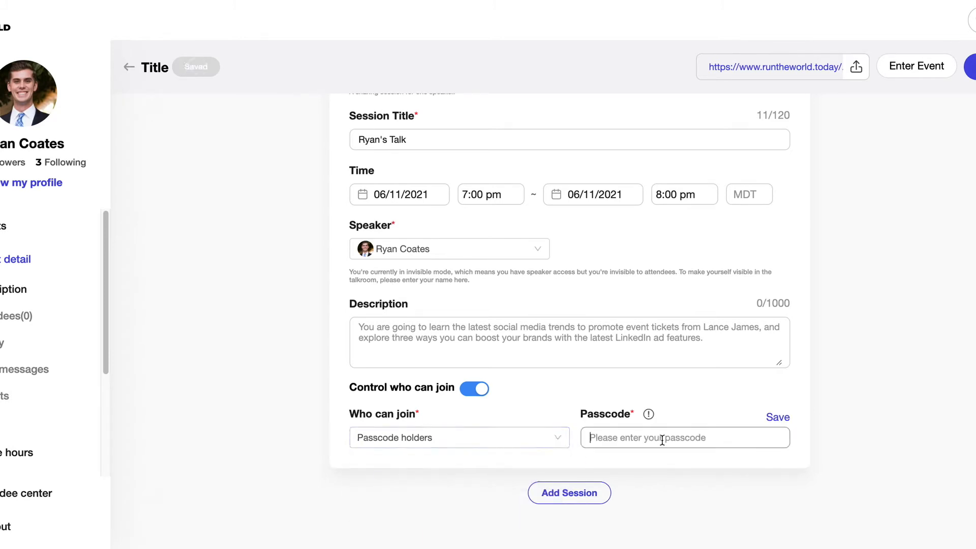
{"action": "type", "text": "password"}
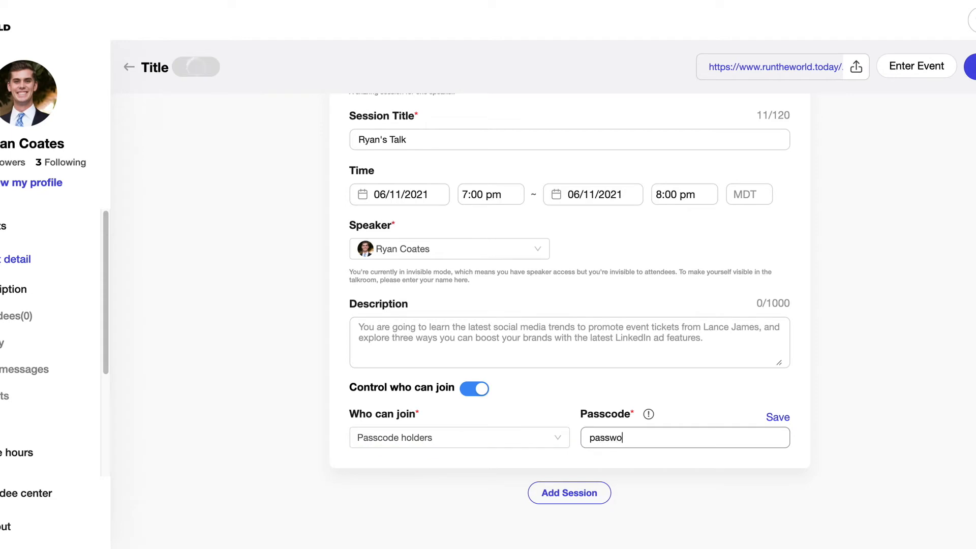
{"action": "left_click", "coordinate": [776, 420]}
{"action": "scroll", "coordinate": [876, 396], "scroll_direction": "up", "scroll_amount": 1}
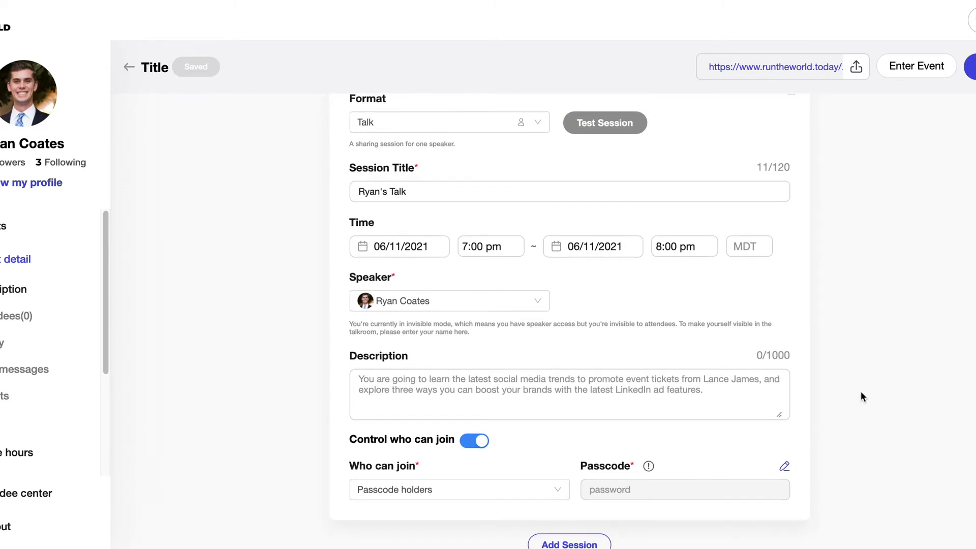
{"action": "scroll", "coordinate": [861, 397], "scroll_direction": "up", "scroll_amount": 3}
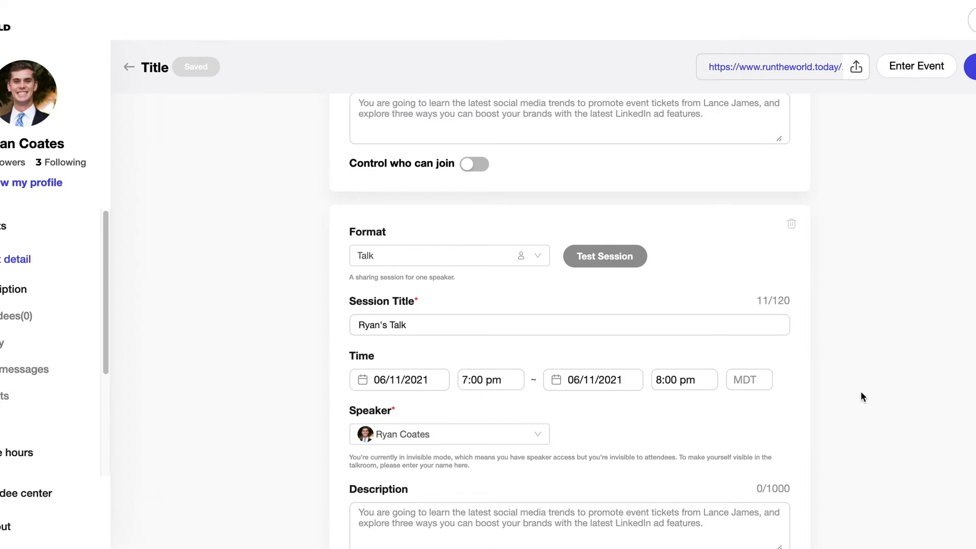
{"action": "scroll", "coordinate": [861, 397], "scroll_direction": "down", "scroll_amount": 5}
Turn off join control so anyone can join the 7:00 pm session
{"action": "left_click", "coordinate": [476, 360]}
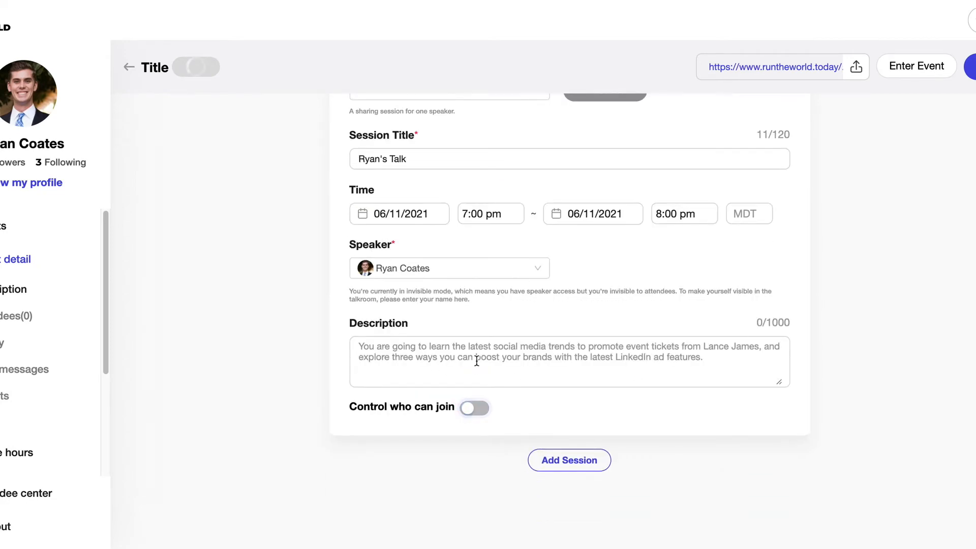
{"action": "scroll", "coordinate": [477, 362], "scroll_direction": "up", "scroll_amount": 5}
{"action": "scroll", "coordinate": [477, 360], "scroll_direction": "up", "scroll_amount": 3}
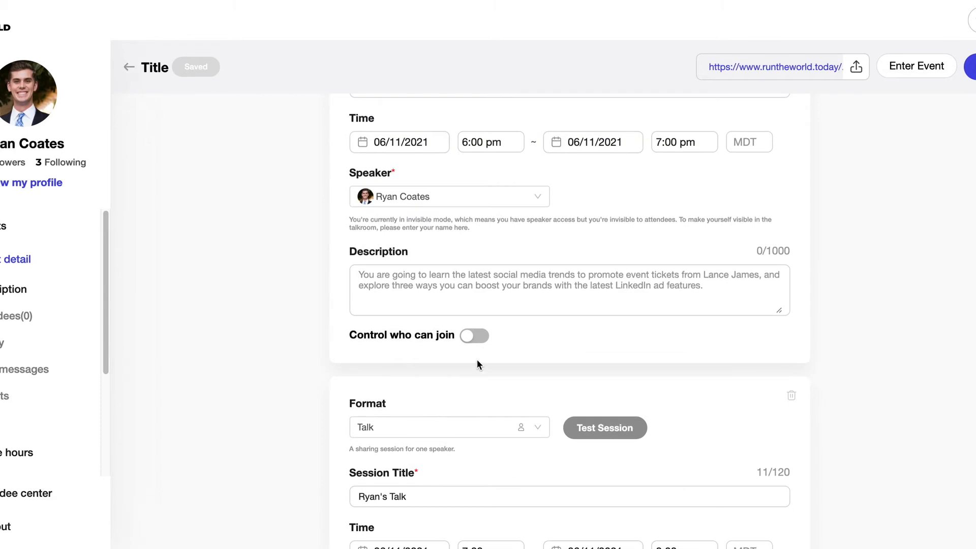
{"action": "scroll", "coordinate": [477, 359], "scroll_direction": "up", "scroll_amount": 4}
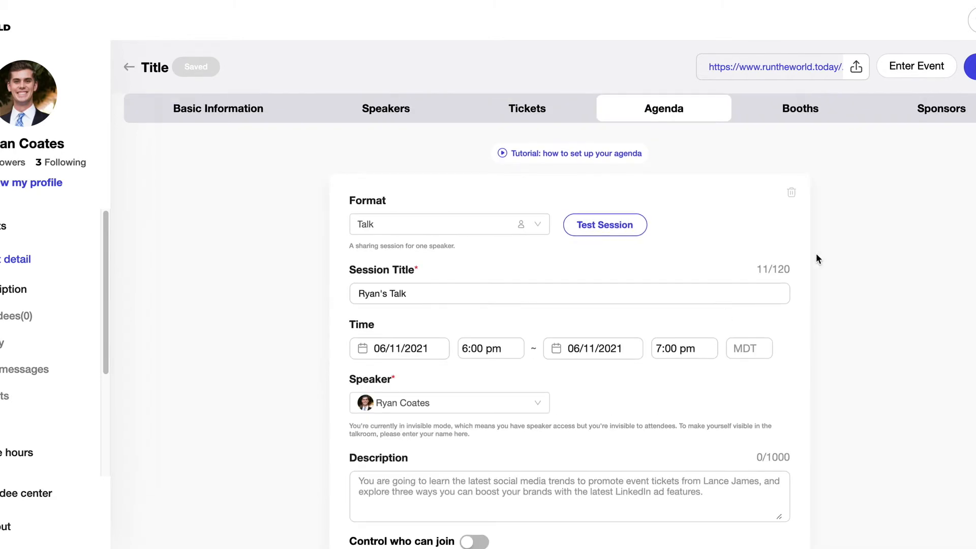
Add a booth using cover-11.jpg as both its cover photo and logo
{"action": "left_click", "coordinate": [812, 117]}
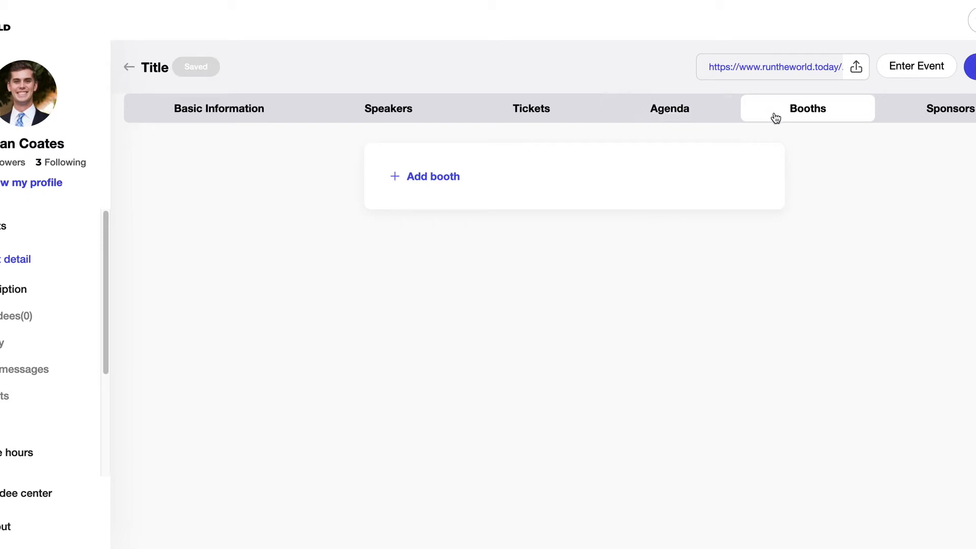
{"action": "left_click", "coordinate": [501, 190]}
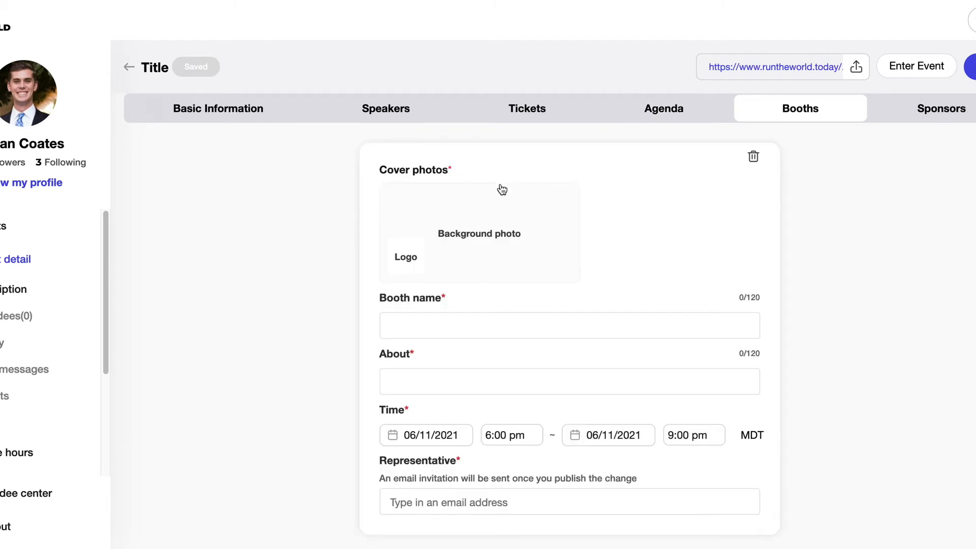
{"action": "left_click", "coordinate": [517, 225]}
{"action": "left_click", "coordinate": [419, 185]}
{"action": "left_click", "coordinate": [717, 366]}
{"action": "left_click", "coordinate": [715, 433]}
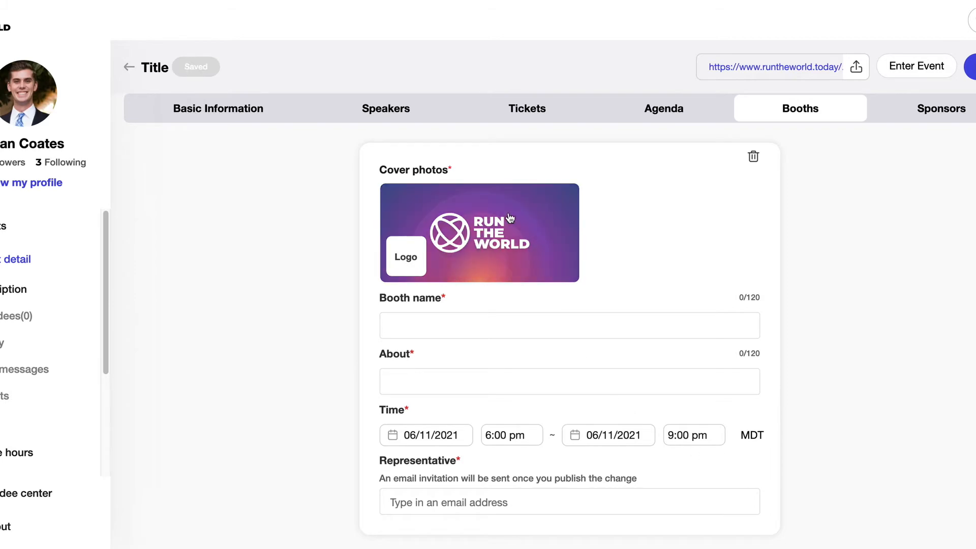
{"action": "left_click", "coordinate": [409, 261]}
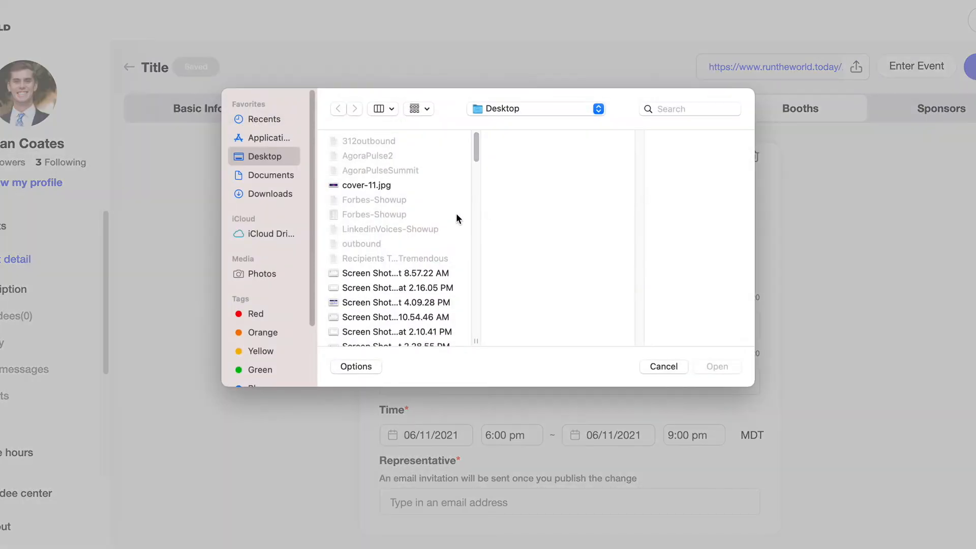
{"action": "left_click", "coordinate": [385, 185]}
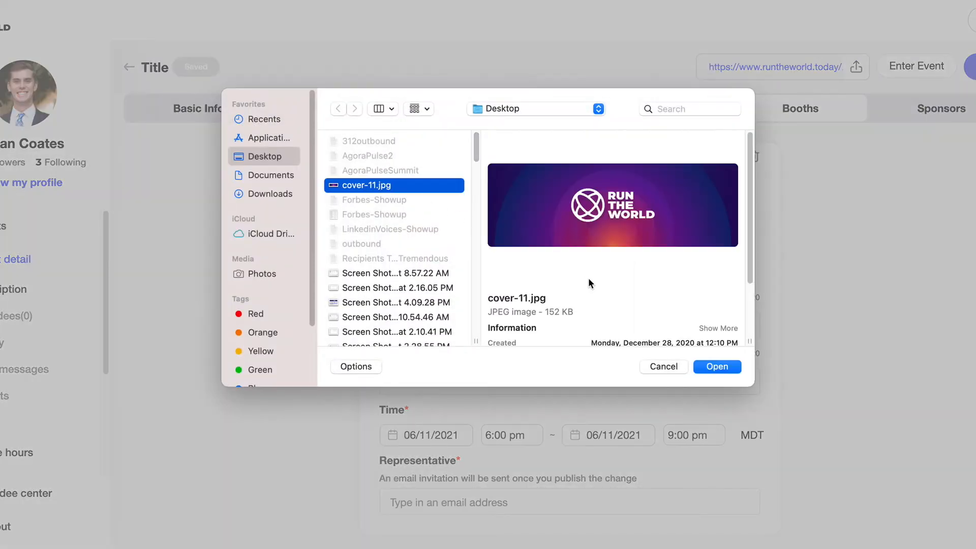
{"action": "left_click", "coordinate": [726, 366]}
{"action": "left_click", "coordinate": [727, 435]}
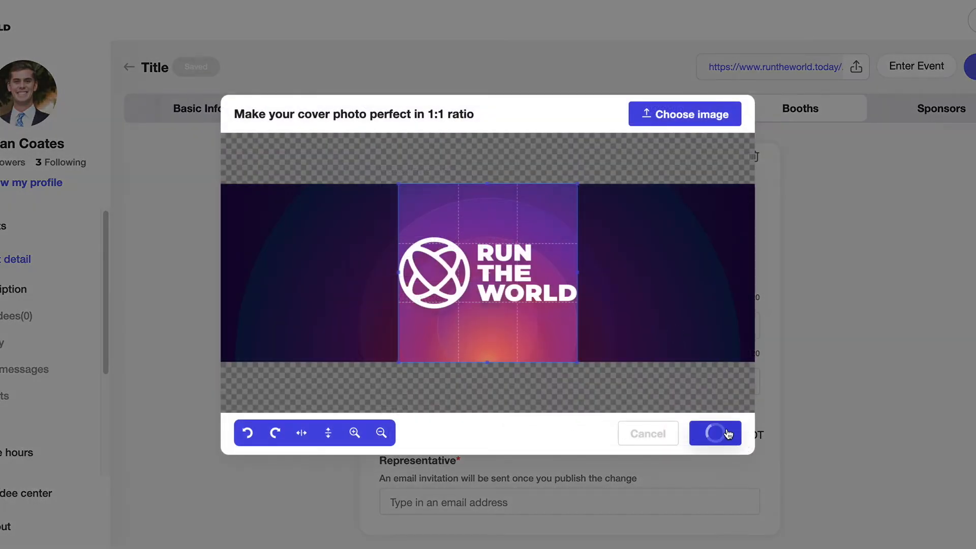
Name the booth 'RTW Booth', describe it 'Here is our sponsor booth', and add a representative e-mail
{"action": "left_click", "coordinate": [604, 329]}
{"action": "type", "text": "RT"}
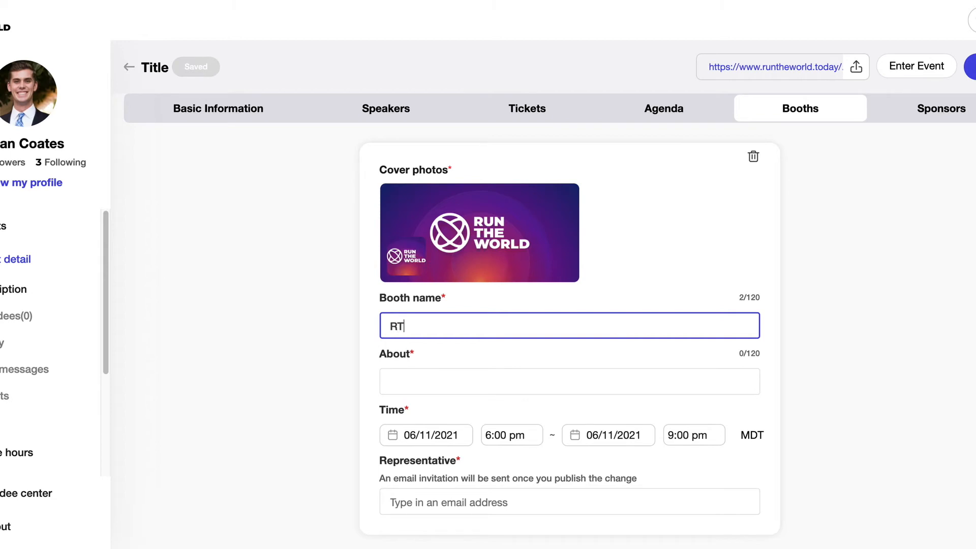
{"action": "type", "text": "W Booth"}
{"action": "key", "text": "Tab"}
{"action": "type", "text": "Here is our sponsor booth"}
{"action": "scroll", "coordinate": [660, 306], "scroll_direction": "down", "scroll_amount": 2}
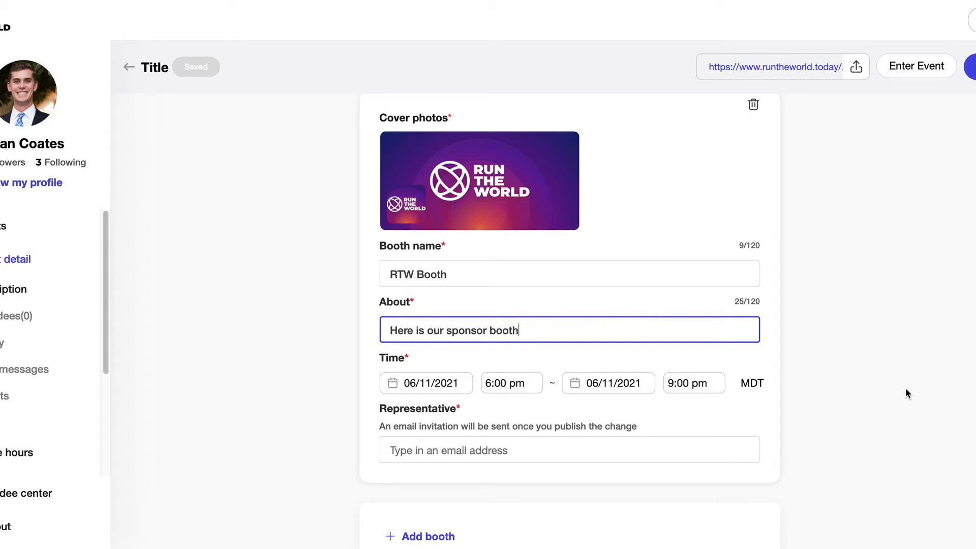
{"action": "scroll", "coordinate": [730, 432], "scroll_direction": "down", "scroll_amount": 1}
{"action": "left_click", "coordinate": [675, 431]}
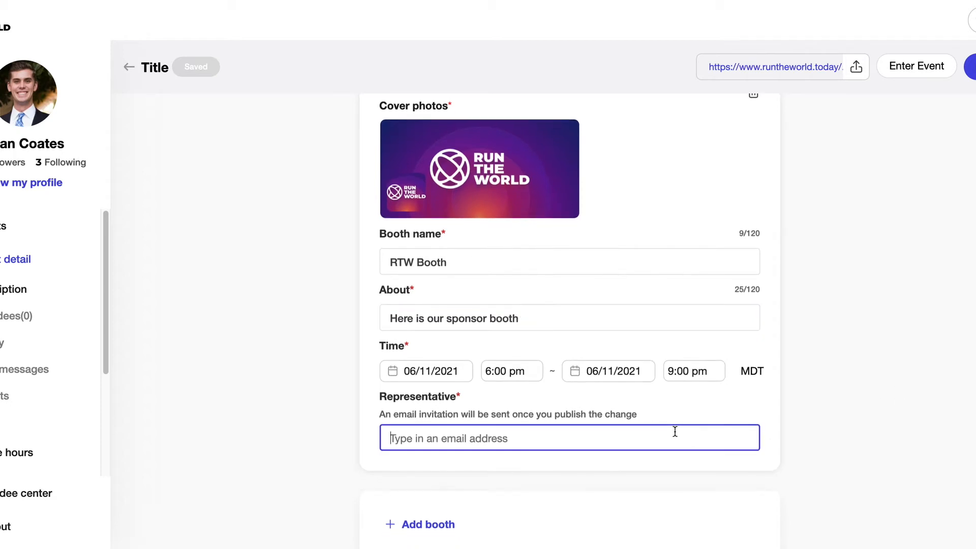
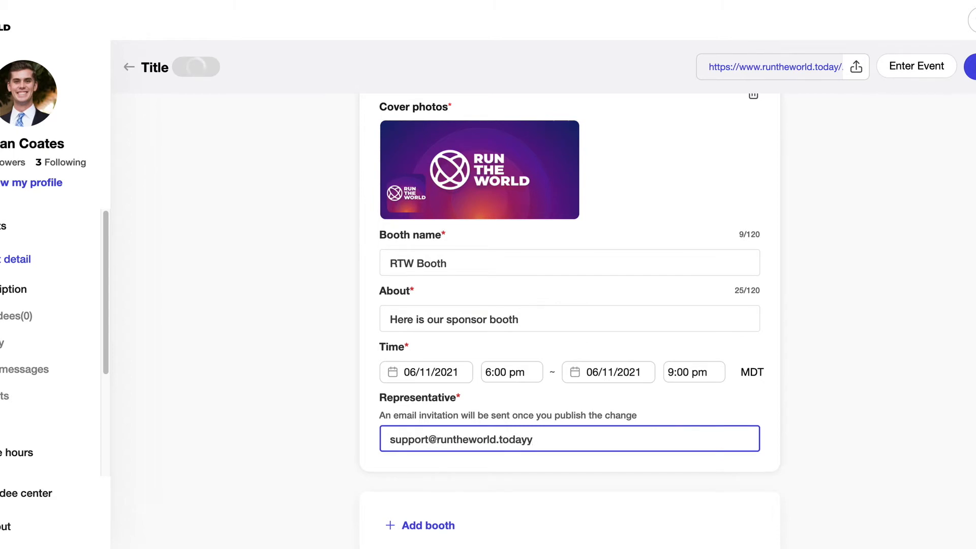
{"action": "scroll", "coordinate": [705, 406], "scroll_direction": "up", "scroll_amount": 2}
{"action": "left_click", "coordinate": [832, 394]}
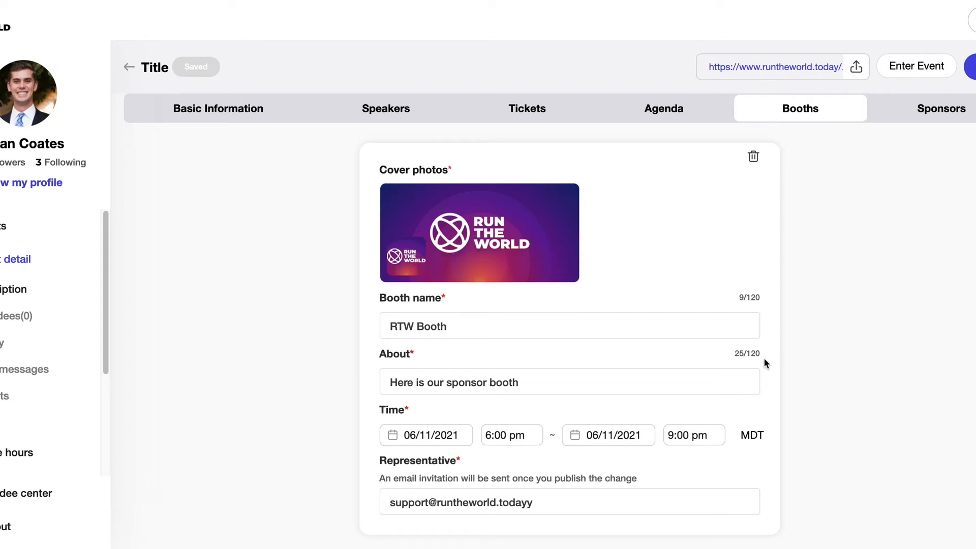
{"action": "left_click", "coordinate": [968, 114]}
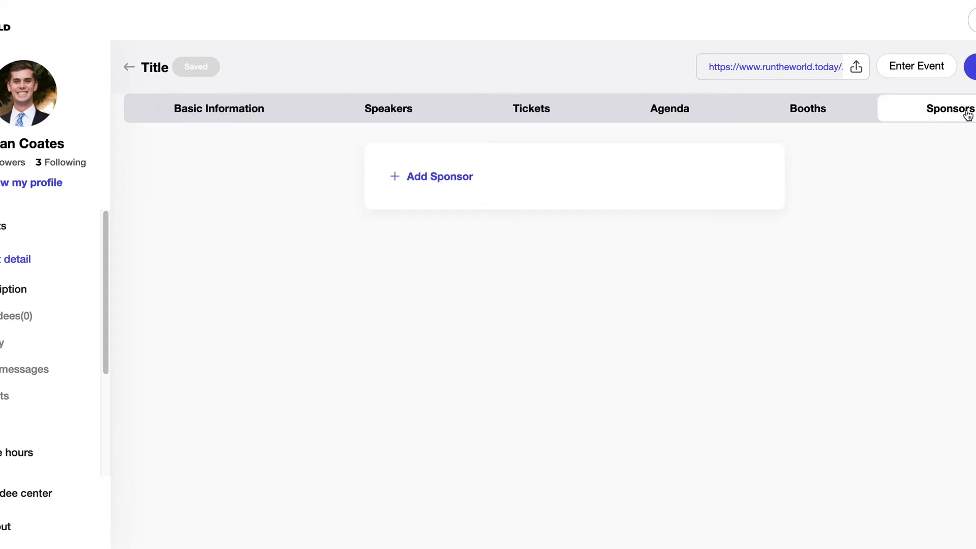
Add a sponsor with cover-11.jpg as its 2:1-cropped logo
{"action": "left_click", "coordinate": [610, 199]}
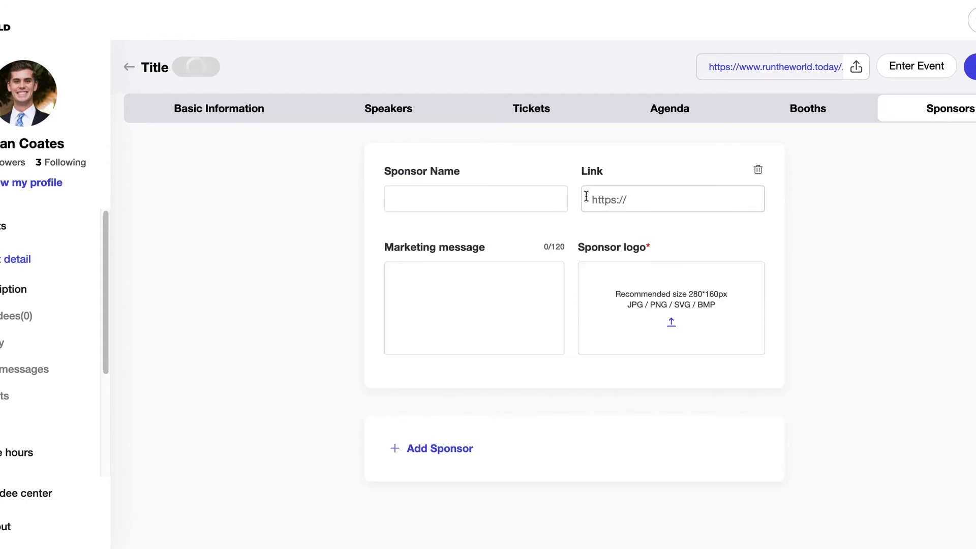
{"action": "left_click", "coordinate": [627, 280]}
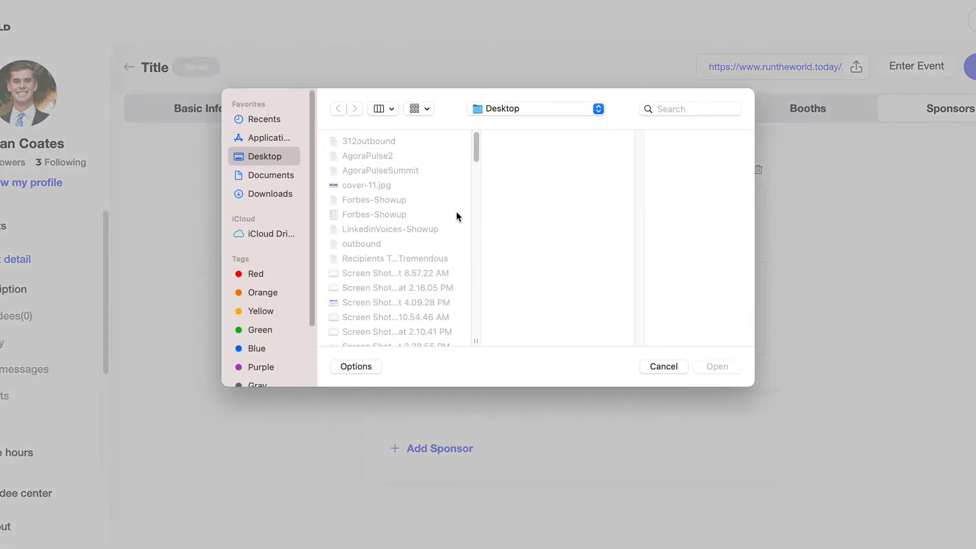
{"action": "left_click", "coordinate": [411, 186]}
{"action": "left_click", "coordinate": [717, 367]}
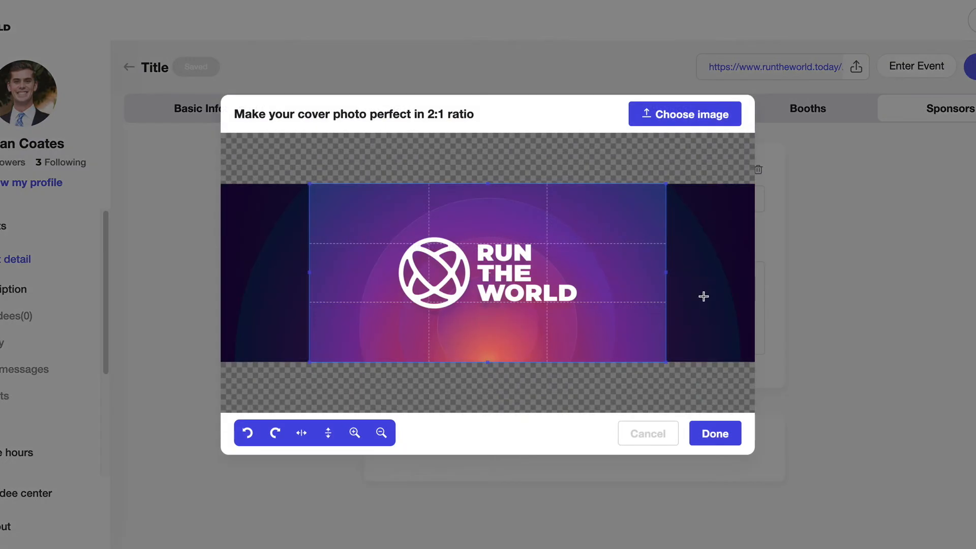
{"action": "left_click", "coordinate": [714, 434]}
Enter sponsor name 'Sponsor Nam' and marketing message 'Message', then open Attendees
{"action": "left_click", "coordinate": [519, 208]}
{"action": "type", "text": "Sponso"}
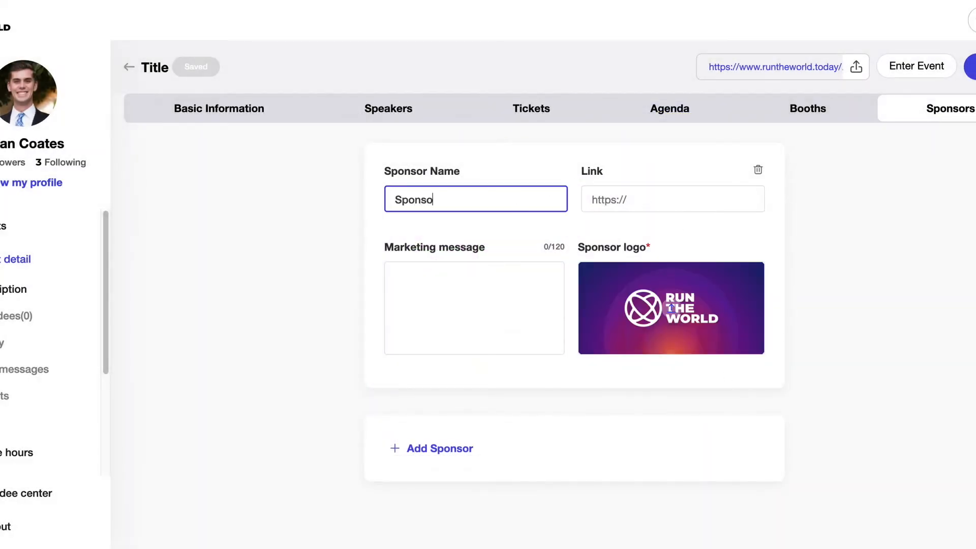
{"action": "type", "text": "r Name"}
{"action": "key", "text": "Tab"}
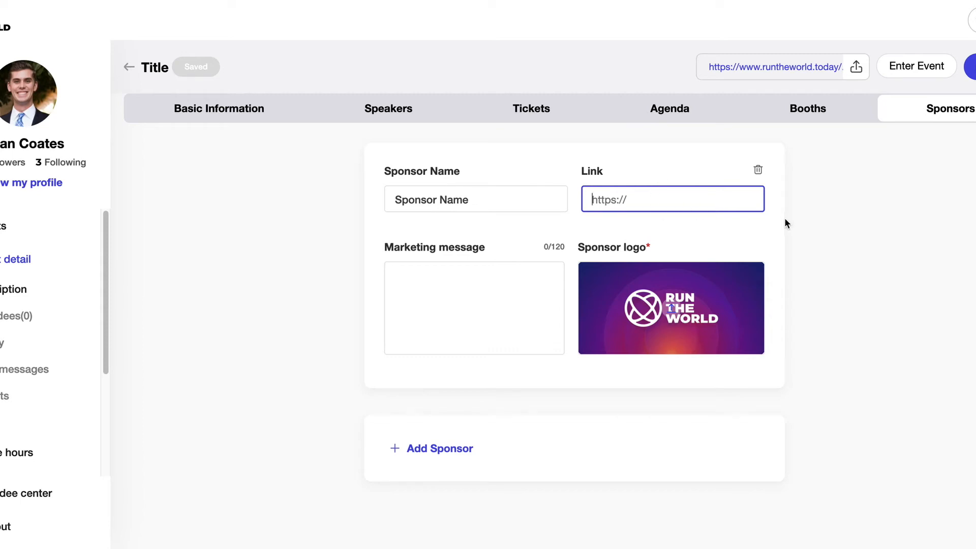
{"action": "left_click", "coordinate": [501, 277]}
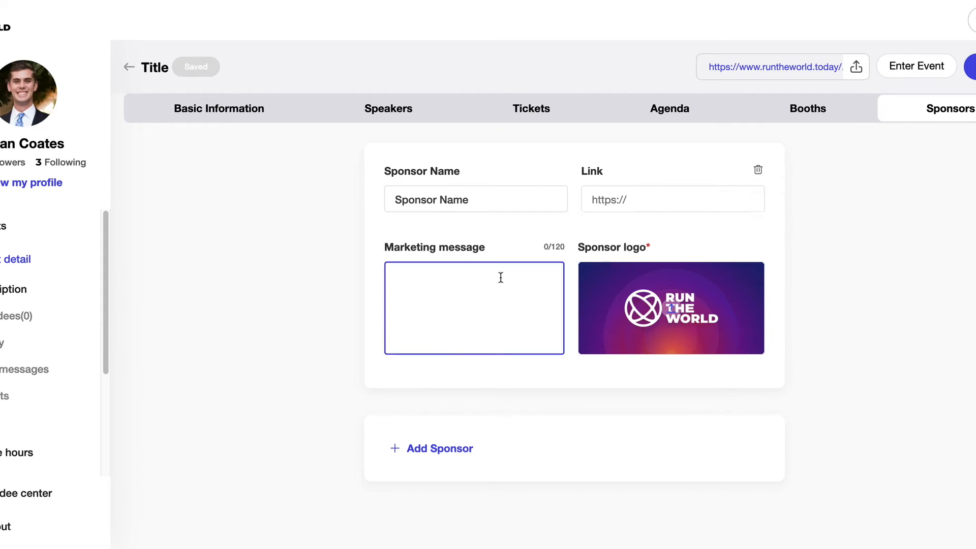
{"action": "type", "text": "Message"}
{"action": "left_click", "coordinate": [850, 297]}
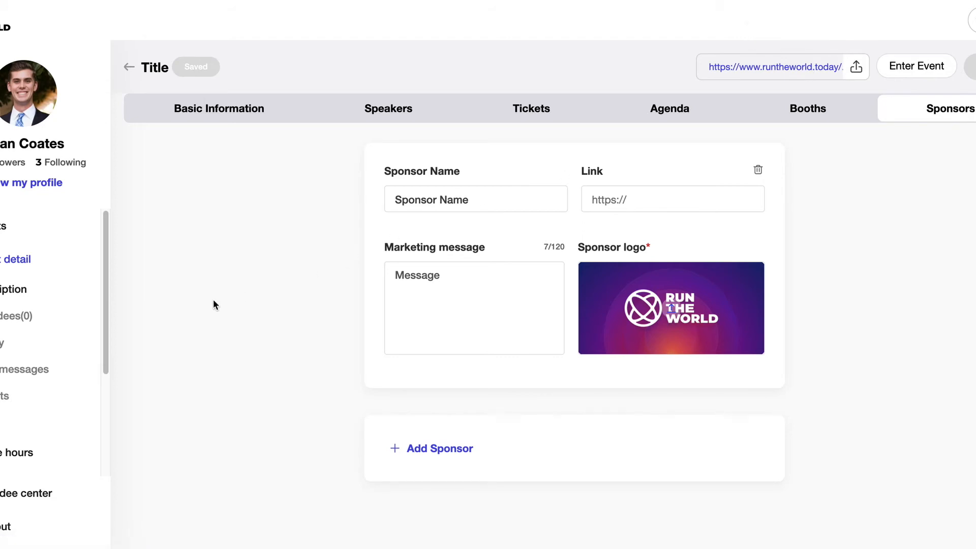
{"action": "left_click", "coordinate": [15, 326]}
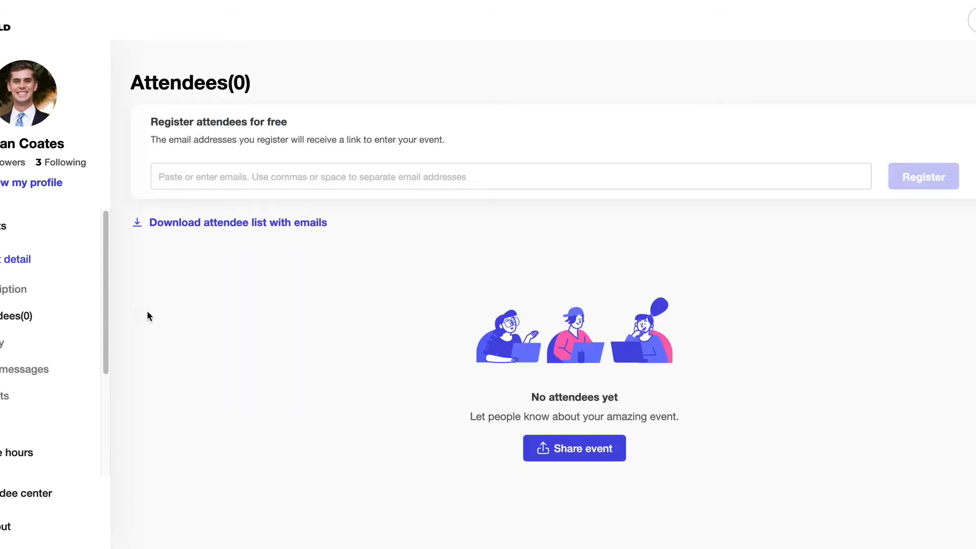
Select the attendee email registration field, then go to the Registration survey page
{"action": "left_click", "coordinate": [255, 171]}
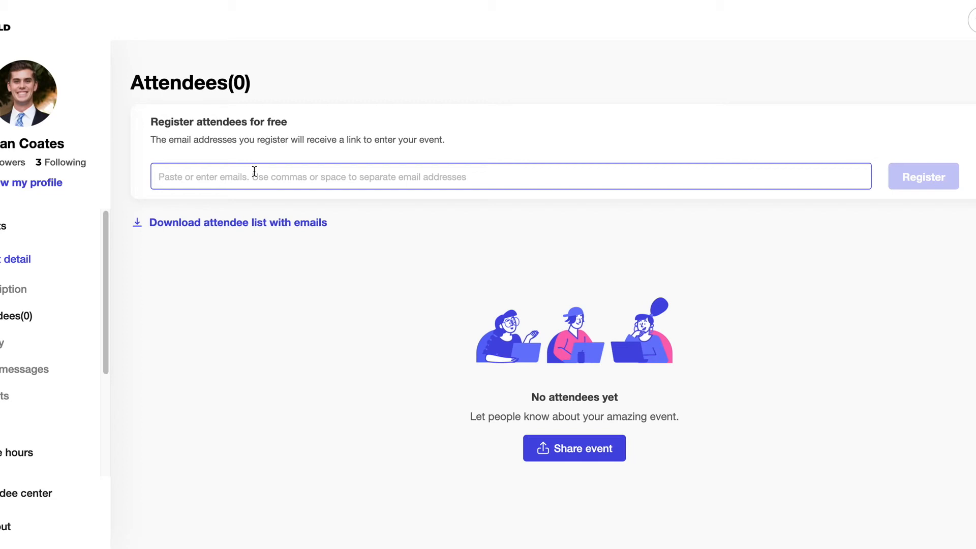
{"action": "left_click", "coordinate": [5, 343]}
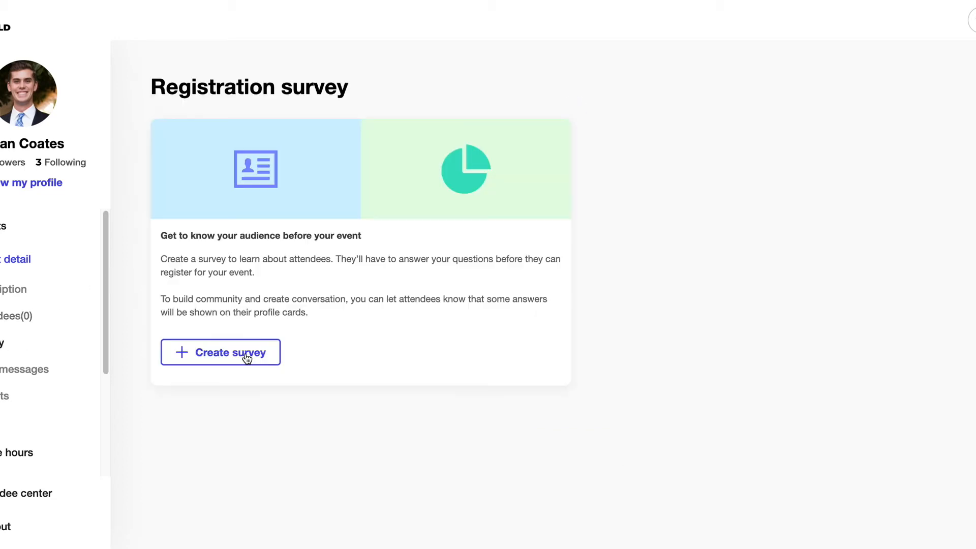
Create a registration survey, adding then deleting a third question to keep Name and Headline
{"action": "left_click", "coordinate": [271, 358]}
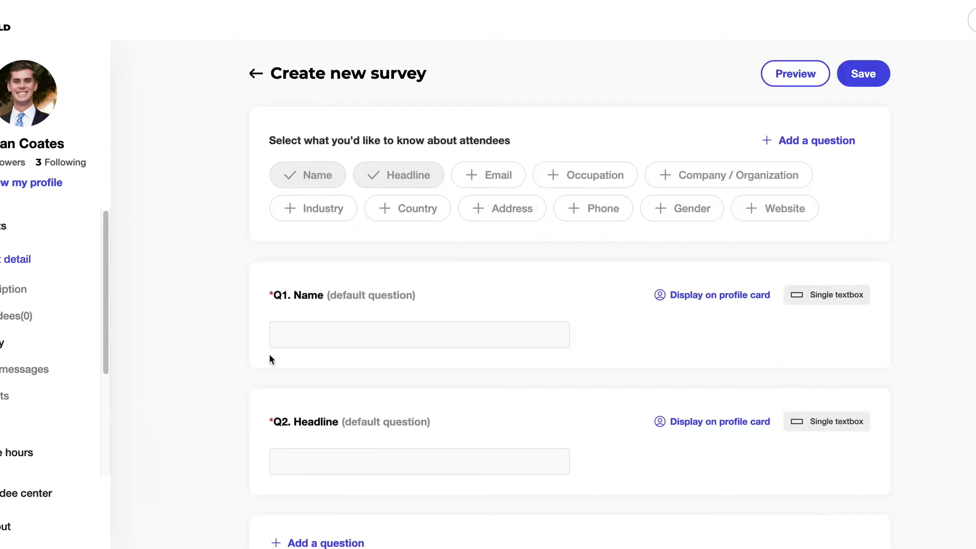
{"action": "scroll", "coordinate": [209, 357], "scroll_direction": "down", "scroll_amount": 1}
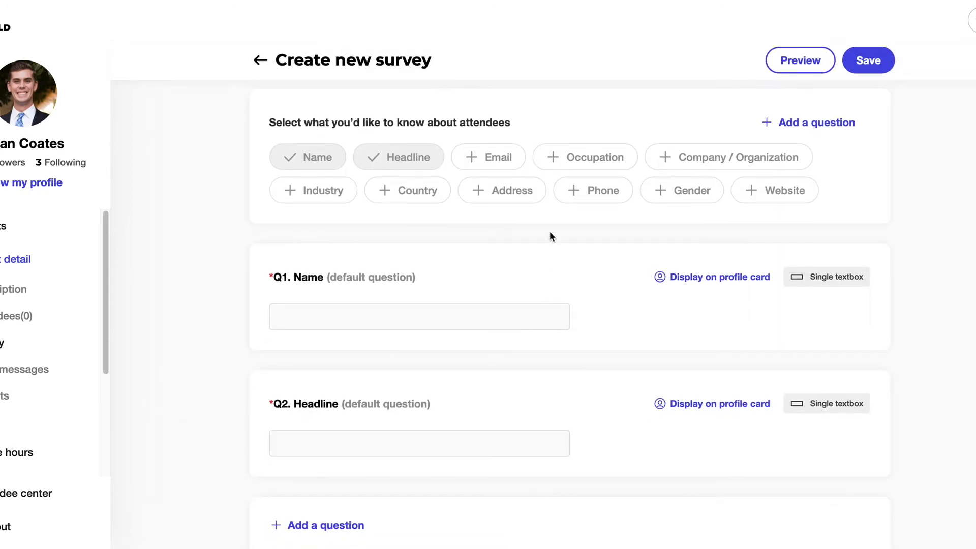
{"action": "scroll", "coordinate": [569, 239], "scroll_direction": "down", "scroll_amount": 1}
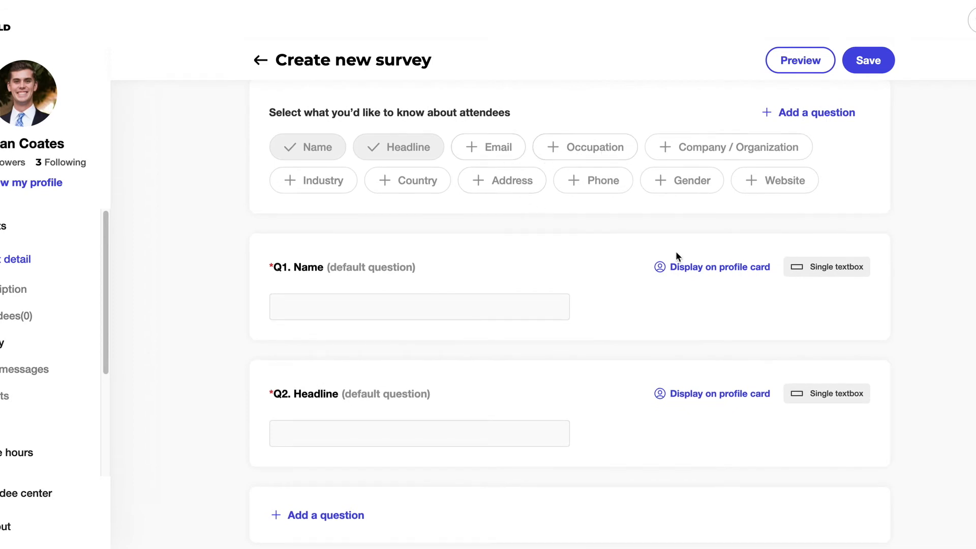
{"action": "scroll", "coordinate": [639, 338], "scroll_direction": "down", "scroll_amount": 1}
{"action": "left_click", "coordinate": [537, 498]}
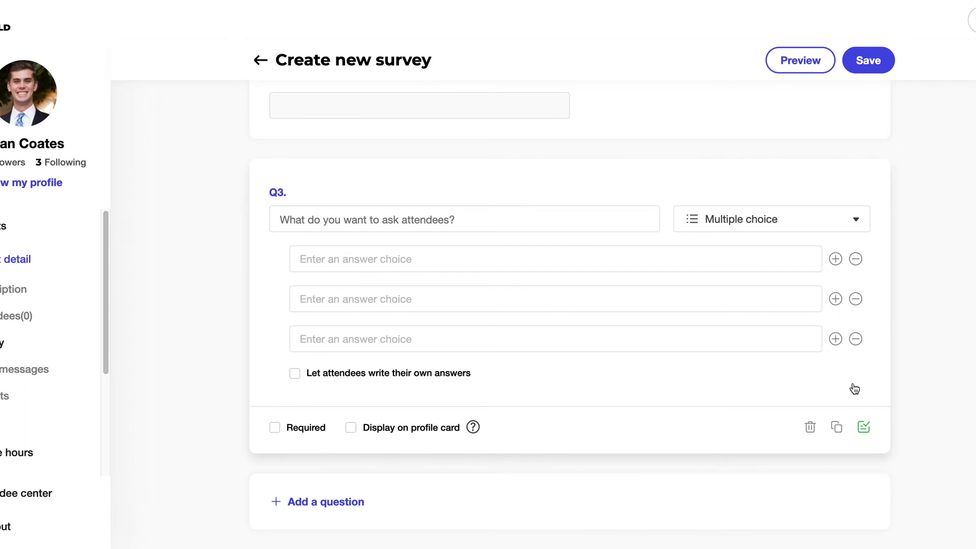
{"action": "left_click", "coordinate": [810, 427]}
Save the survey and go via Send messages to the Insights dashboard
{"action": "left_click", "coordinate": [868, 60]}
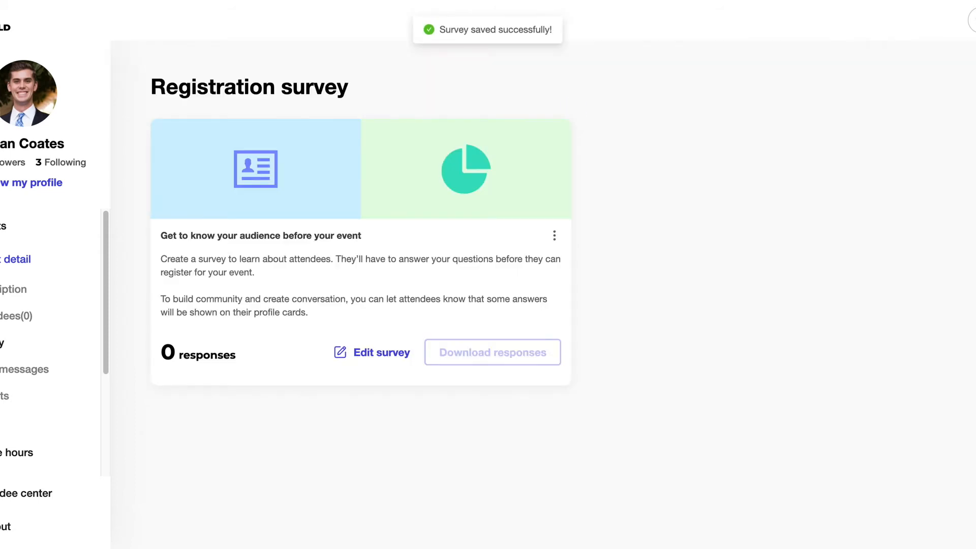
{"action": "left_click", "coordinate": [2, 374]}
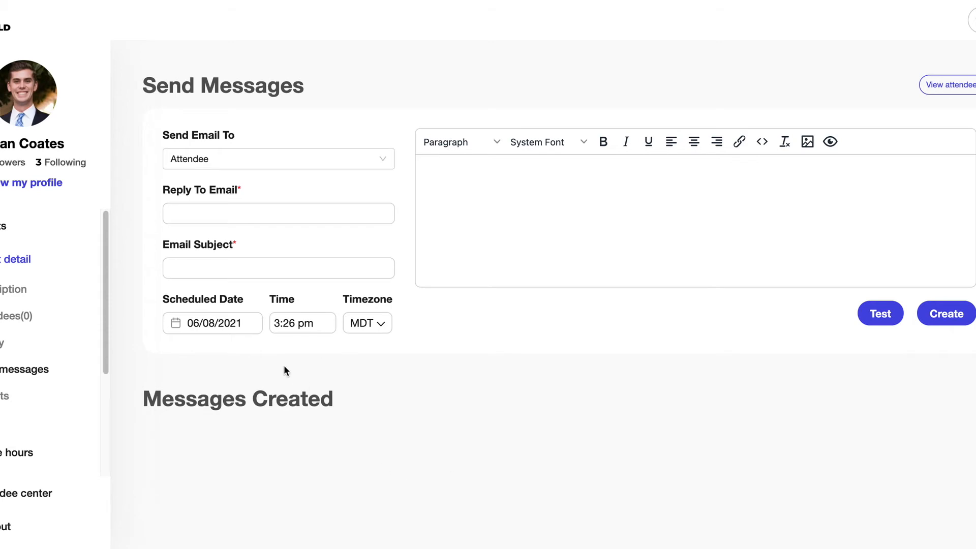
{"action": "left_click", "coordinate": [9, 396]}
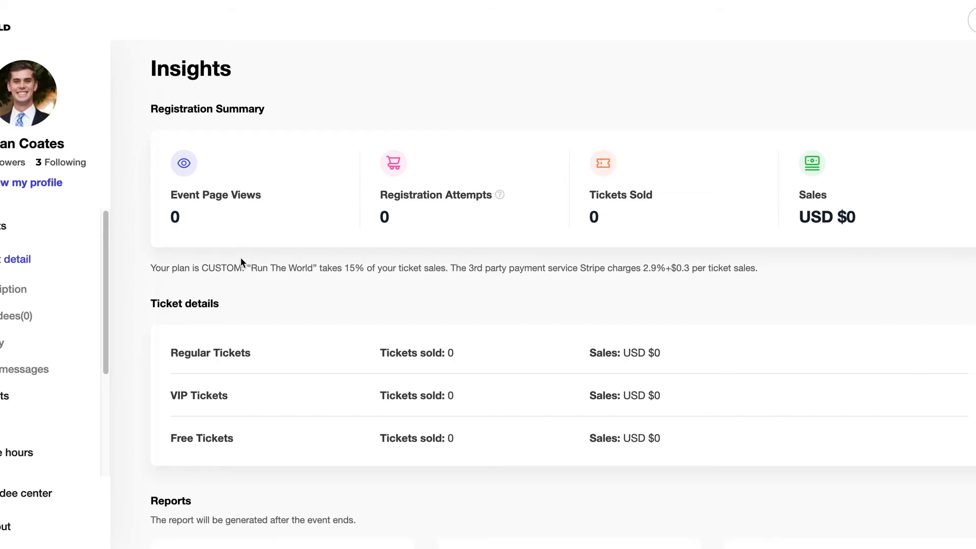
Check Insights ticket sales (Regular, VIP, Free all 0 sold) and reports, then go to More
{"action": "scroll", "coordinate": [241, 258], "scroll_direction": "down", "scroll_amount": 5}
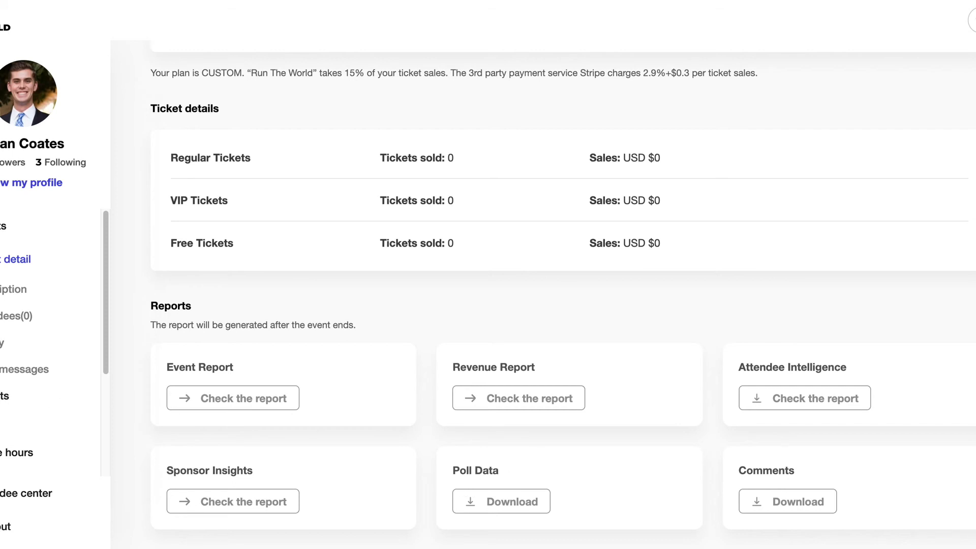
{"action": "left_click", "coordinate": [2, 422]}
{"action": "scroll", "coordinate": [719, 278], "scroll_direction": "down", "scroll_amount": 1}
{"action": "scroll", "coordinate": [719, 278], "scroll_direction": "down", "scroll_amount": 1}
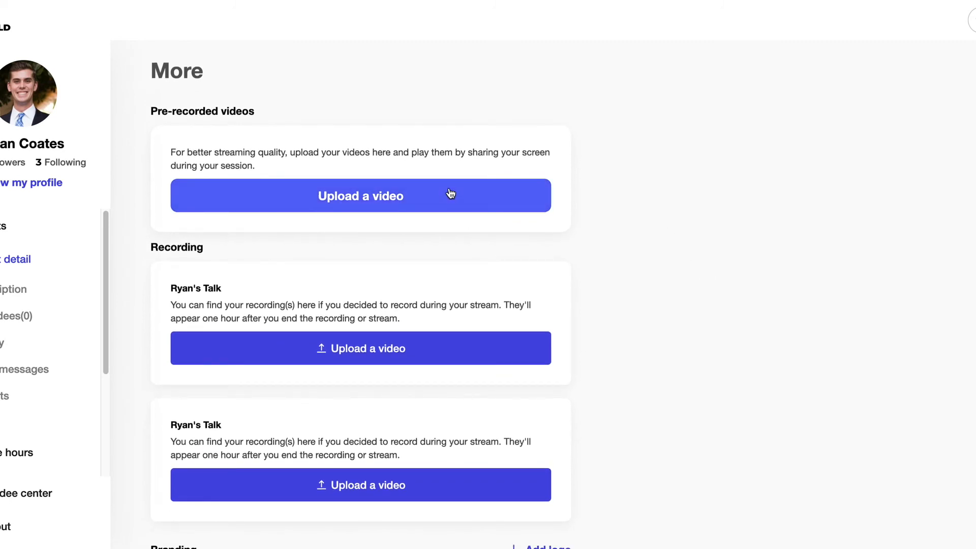
{"action": "scroll", "coordinate": [461, 189], "scroll_direction": "down", "scroll_amount": 4}
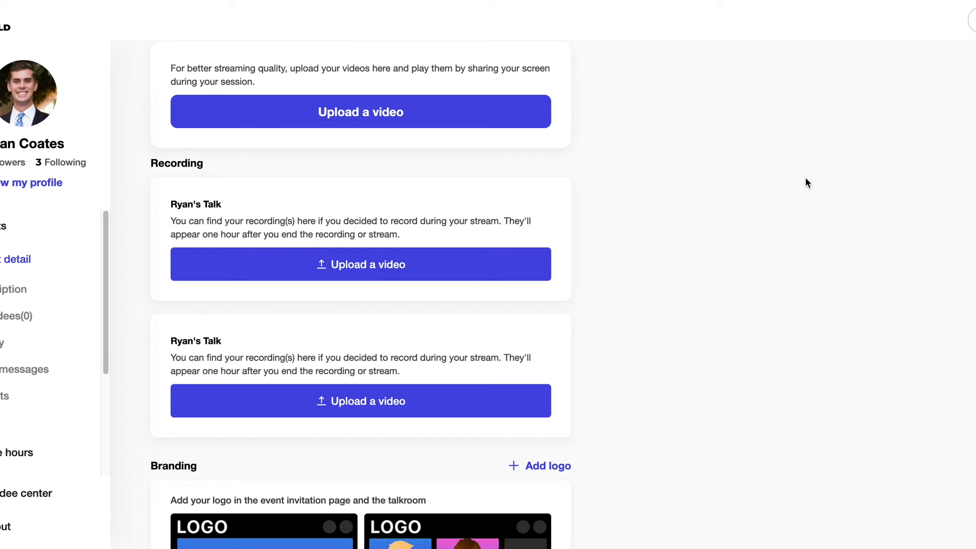
{"action": "scroll", "coordinate": [805, 177], "scroll_direction": "down", "scroll_amount": 5}
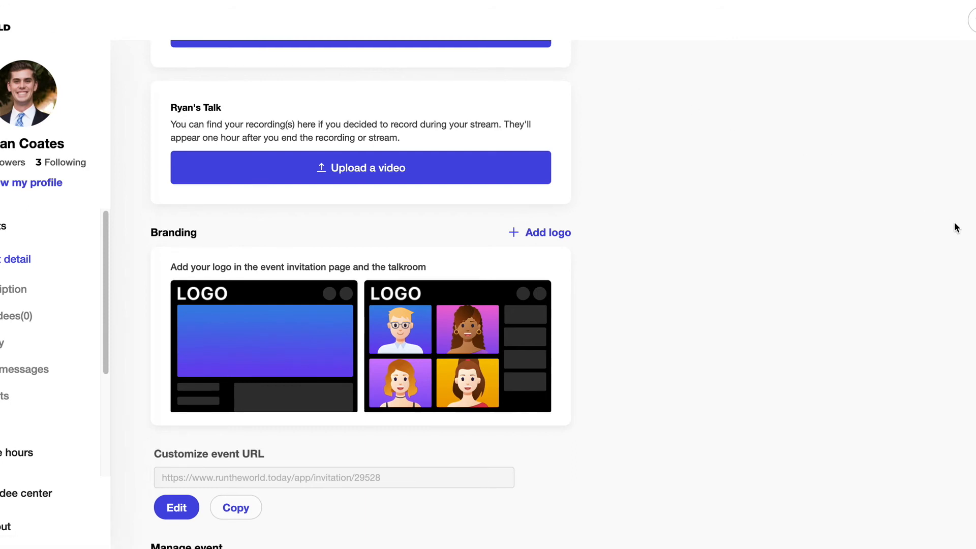
{"action": "scroll", "coordinate": [954, 224], "scroll_direction": "down", "scroll_amount": 4}
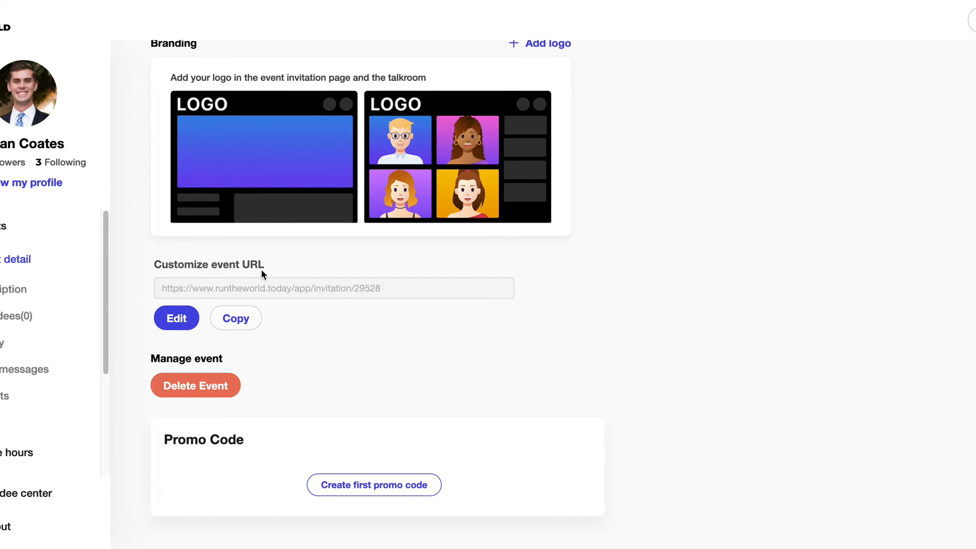
Start editing the event URL ending, then cancel, leaving the URL unchanged
{"action": "left_click", "coordinate": [183, 319]}
{"action": "left_click", "coordinate": [361, 286]}
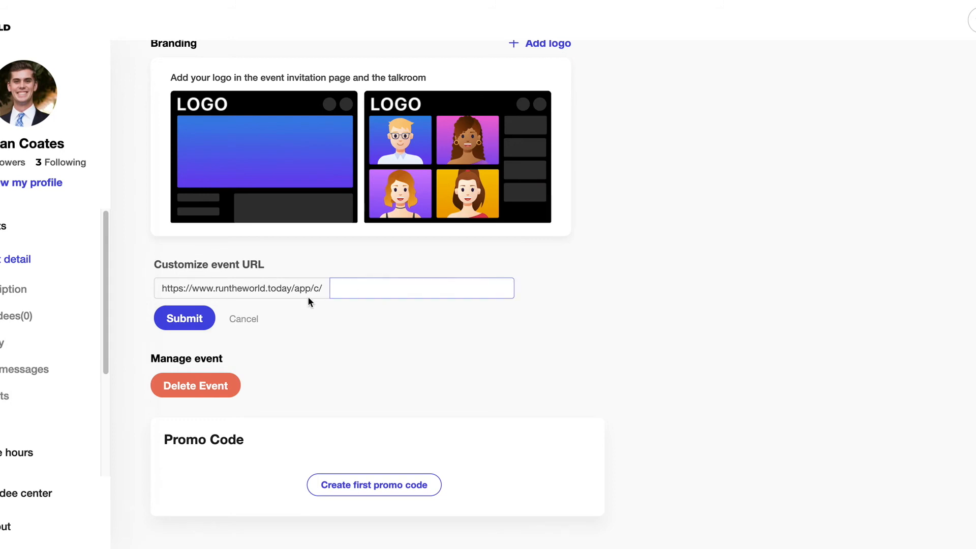
{"action": "left_click", "coordinate": [252, 321]}
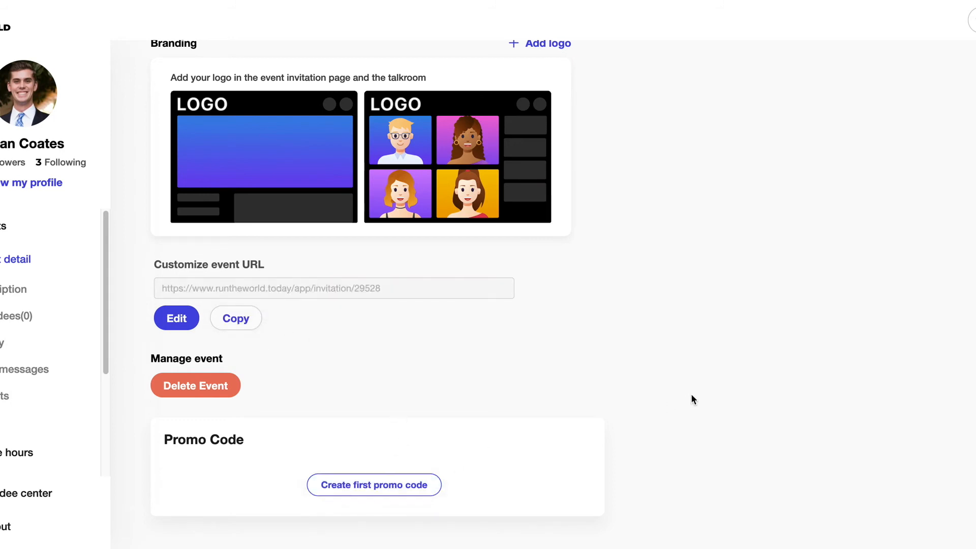
Open and discard a first promo code, then return to the event's Description page
{"action": "left_click", "coordinate": [402, 485]}
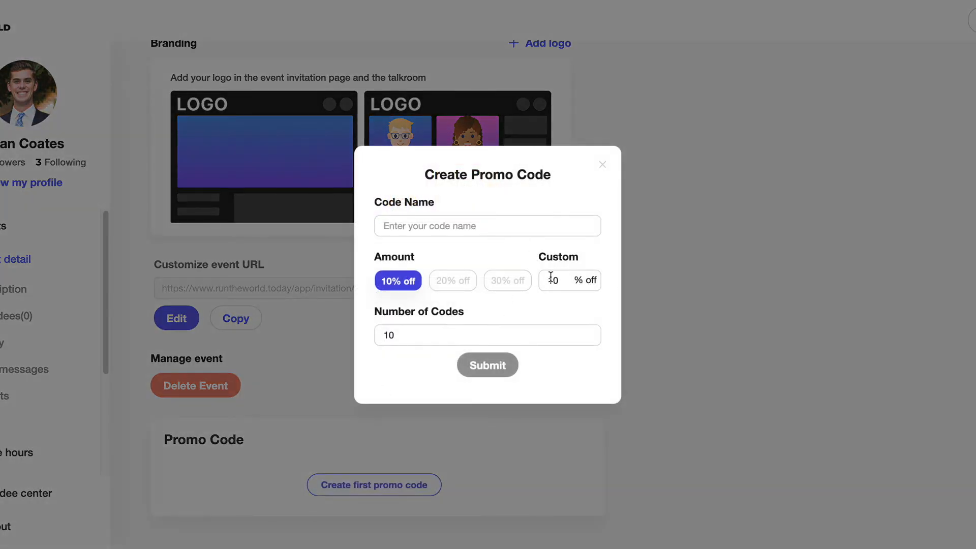
{"action": "left_click", "coordinate": [605, 173]}
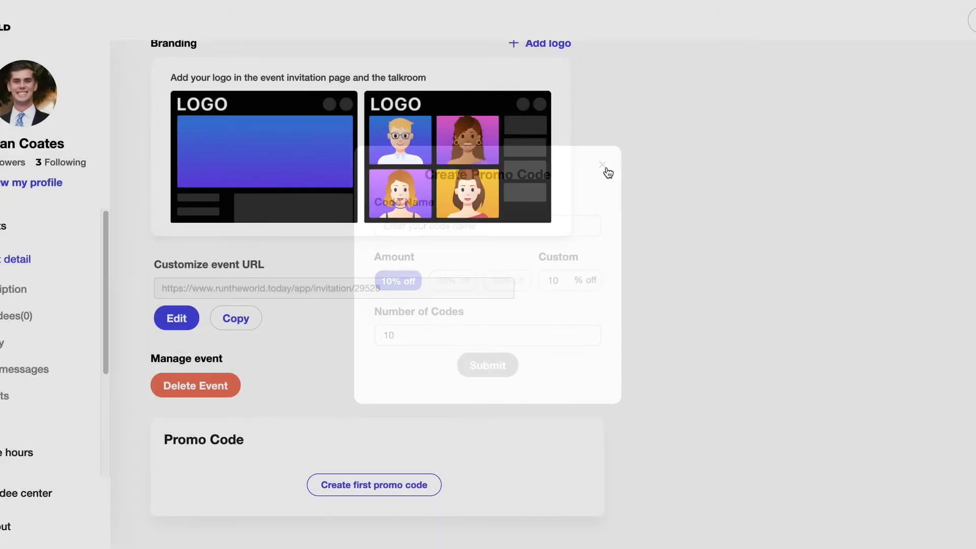
{"action": "scroll", "coordinate": [457, 325], "scroll_direction": "up", "scroll_amount": 2}
{"action": "left_click", "coordinate": [24, 288]}
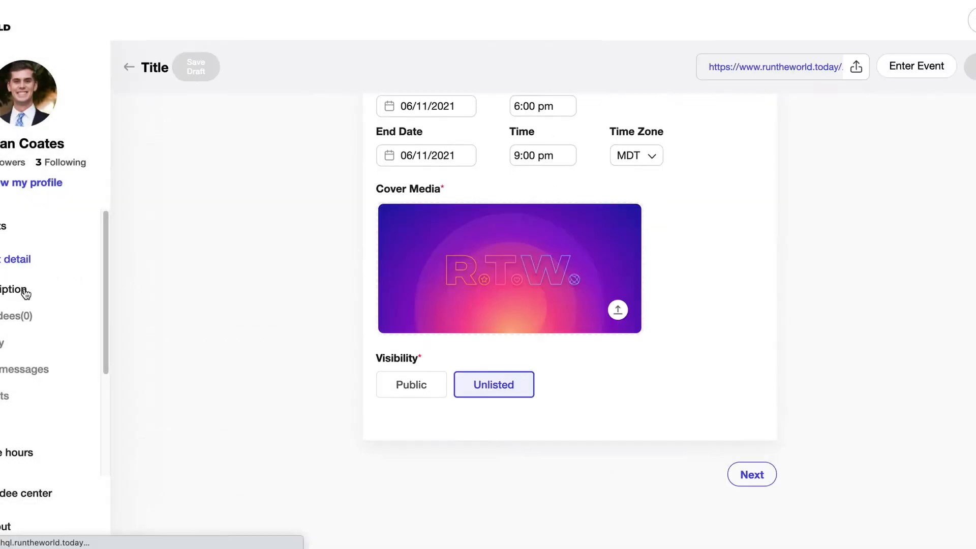
Open the event's invitation page, dismiss the share options, and look it over
{"action": "left_click", "coordinate": [818, 64]}
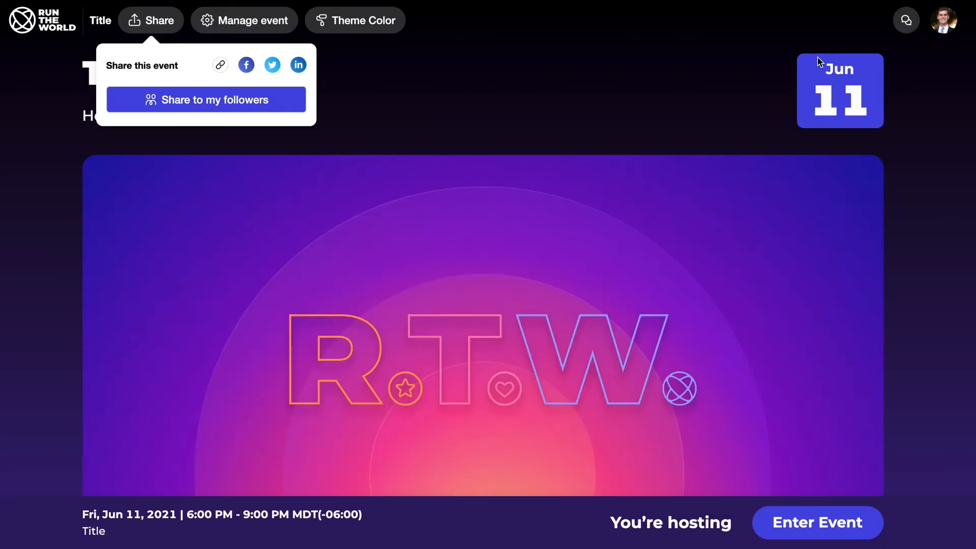
{"action": "left_click", "coordinate": [601, 90]}
{"action": "scroll", "coordinate": [569, 135], "scroll_direction": "down", "scroll_amount": 1}
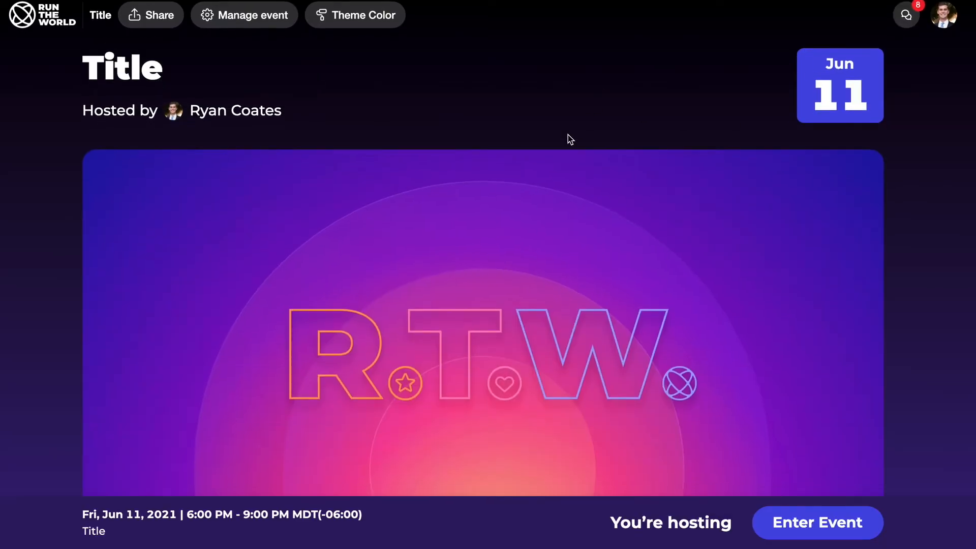
{"action": "scroll", "coordinate": [568, 135], "scroll_direction": "up", "scroll_amount": 1}
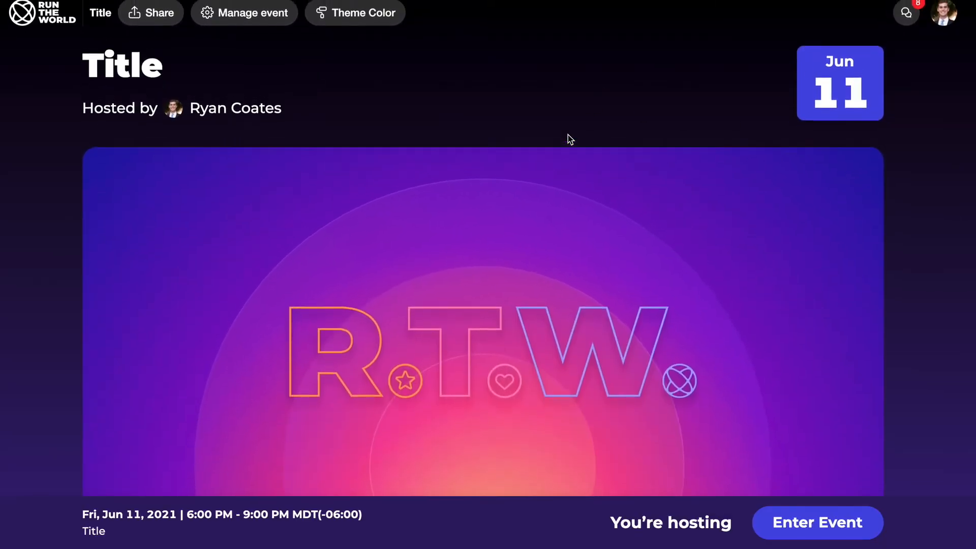
{"action": "scroll", "coordinate": [140, 82], "scroll_direction": "down", "scroll_amount": 5}
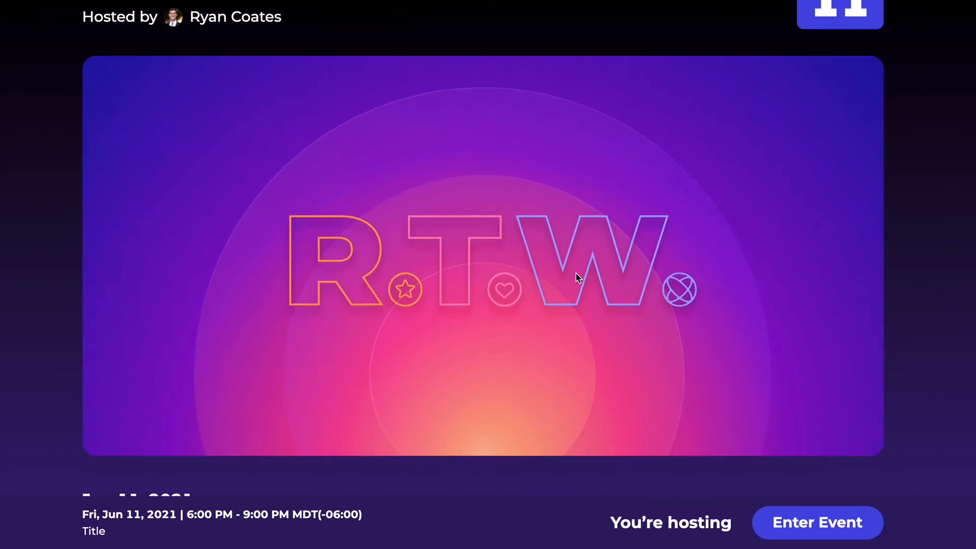
{"action": "scroll", "coordinate": [578, 277], "scroll_direction": "down", "scroll_amount": 3}
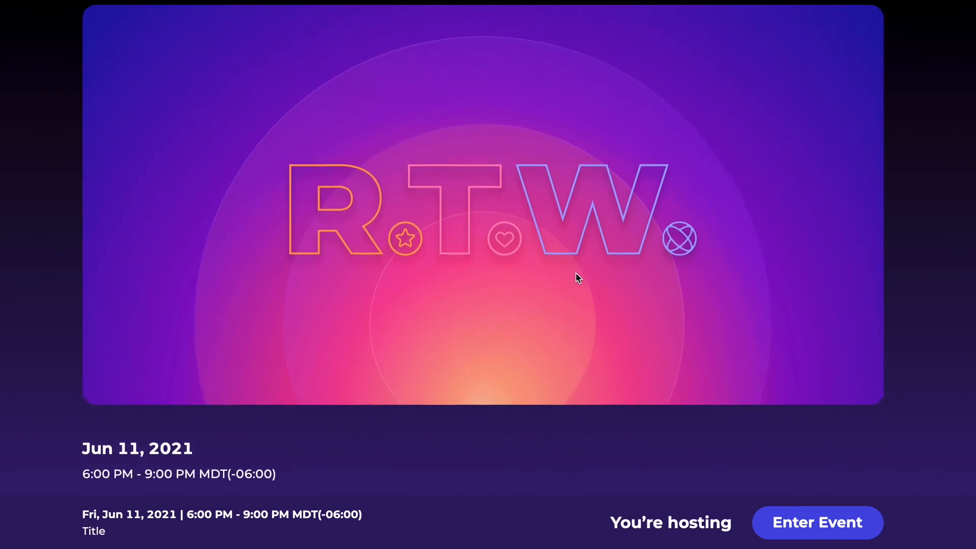
{"action": "scroll", "coordinate": [578, 277], "scroll_direction": "up", "scroll_amount": 8}
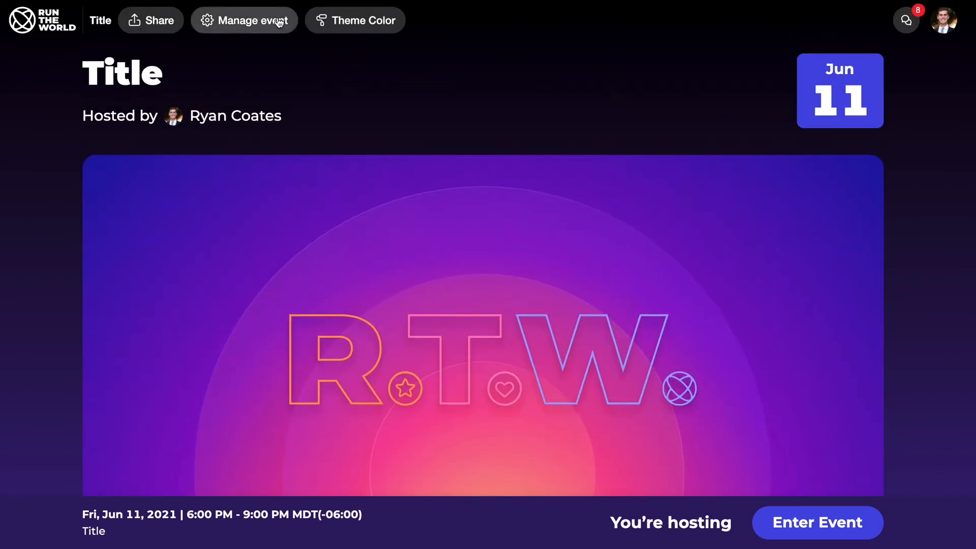
Try purple-teal, light blue, pink-orange and black-purple theme colours, then close the choices
{"action": "left_click", "coordinate": [356, 23]}
{"action": "left_click", "coordinate": [384, 135]}
{"action": "left_click", "coordinate": [355, 135]}
{"action": "left_click", "coordinate": [354, 107]}
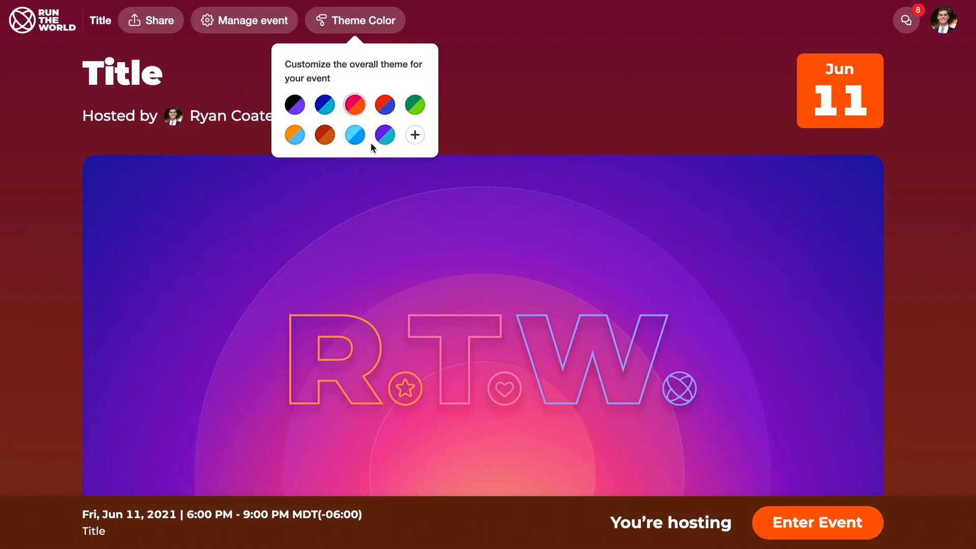
{"action": "left_click", "coordinate": [294, 104]}
{"action": "left_click", "coordinate": [398, 28]}
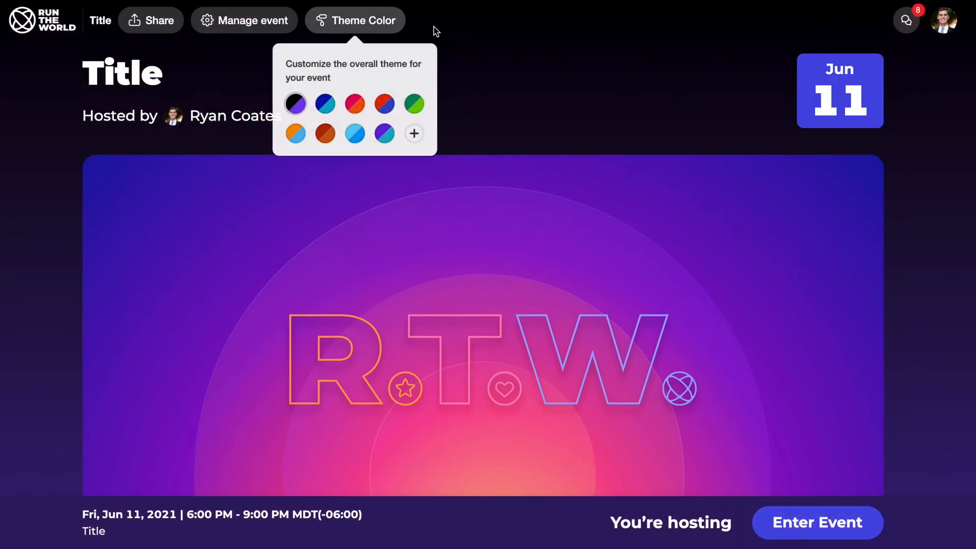
{"action": "left_click", "coordinate": [594, 63]}
Scroll the invitation page through Sponsors, Speakers, Agenda, Booths and Tickets, then enter as host
{"action": "scroll", "coordinate": [626, 99], "scroll_direction": "down", "scroll_amount": 5}
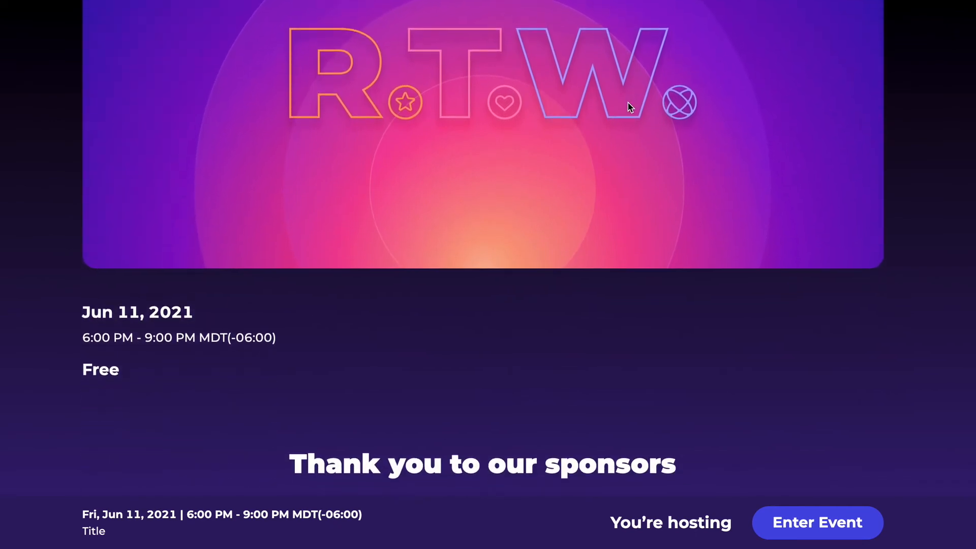
{"action": "scroll", "coordinate": [631, 105], "scroll_direction": "down", "scroll_amount": 4}
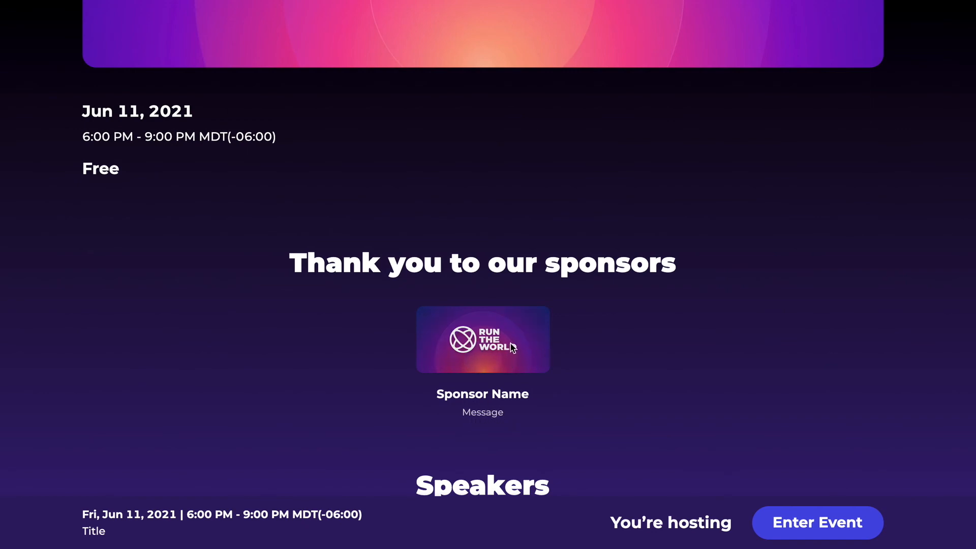
{"action": "scroll", "coordinate": [511, 343], "scroll_direction": "down", "scroll_amount": 3}
{"action": "scroll", "coordinate": [508, 333], "scroll_direction": "down", "scroll_amount": 3}
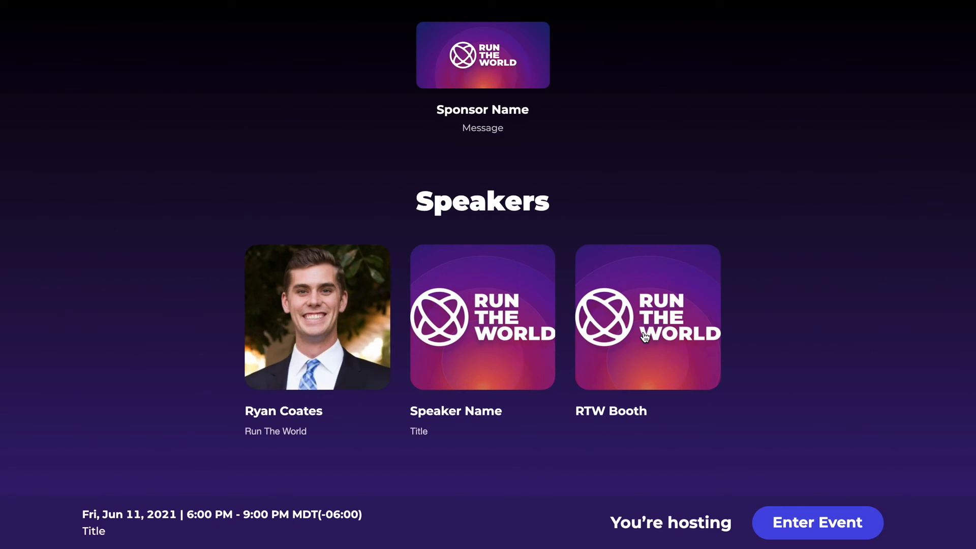
{"action": "scroll", "coordinate": [643, 335], "scroll_direction": "down", "scroll_amount": 5}
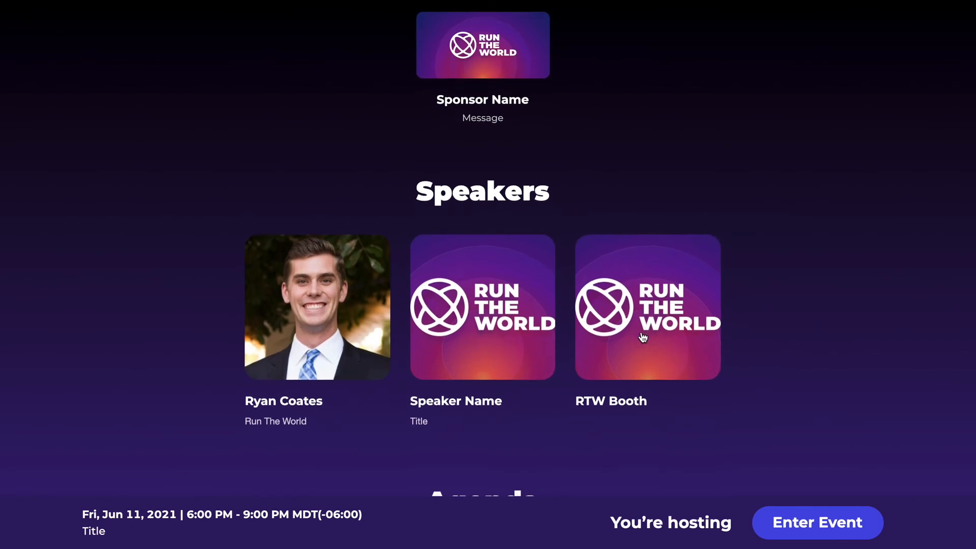
{"action": "scroll", "coordinate": [636, 332], "scroll_direction": "down", "scroll_amount": 2}
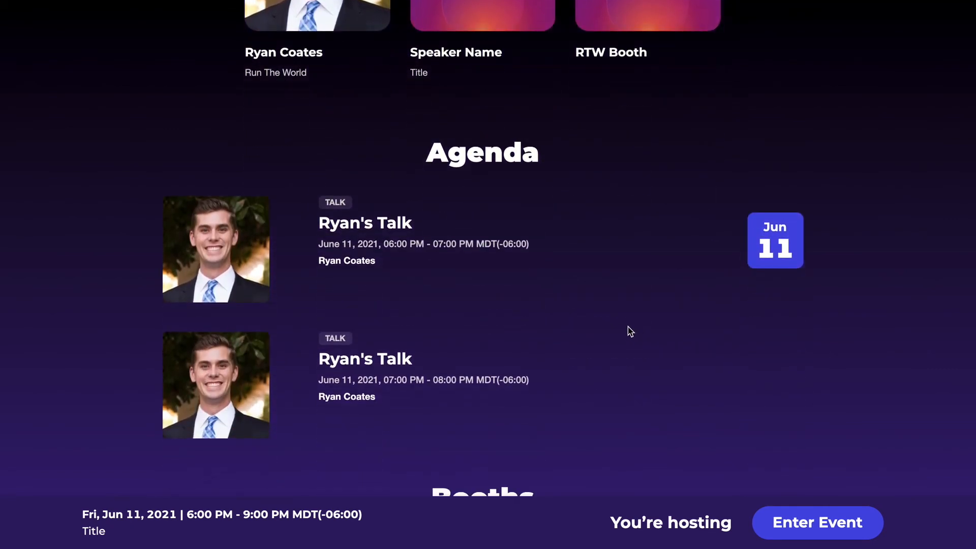
{"action": "scroll", "coordinate": [630, 331], "scroll_direction": "down", "scroll_amount": 2}
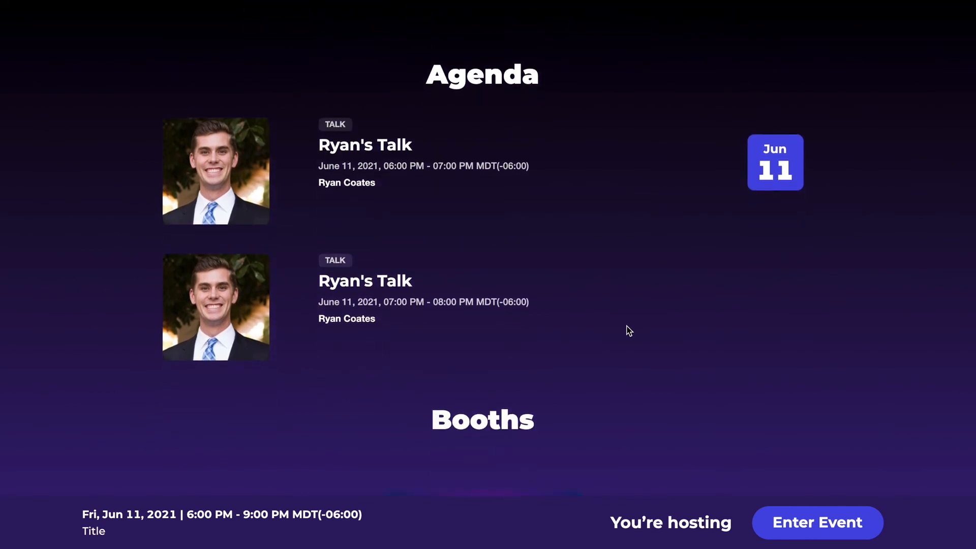
{"action": "scroll", "coordinate": [628, 327], "scroll_direction": "down", "scroll_amount": 3}
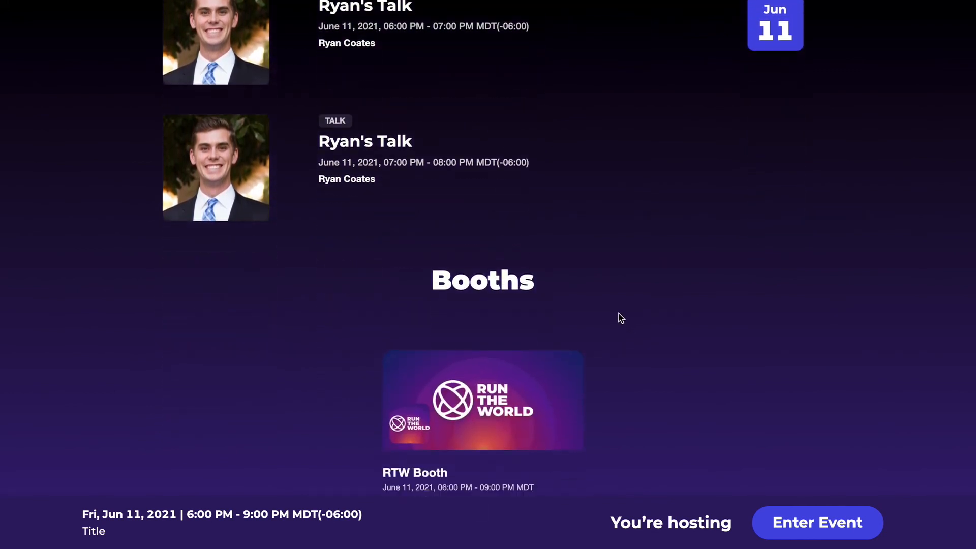
{"action": "scroll", "coordinate": [649, 248], "scroll_direction": "down", "scroll_amount": 1}
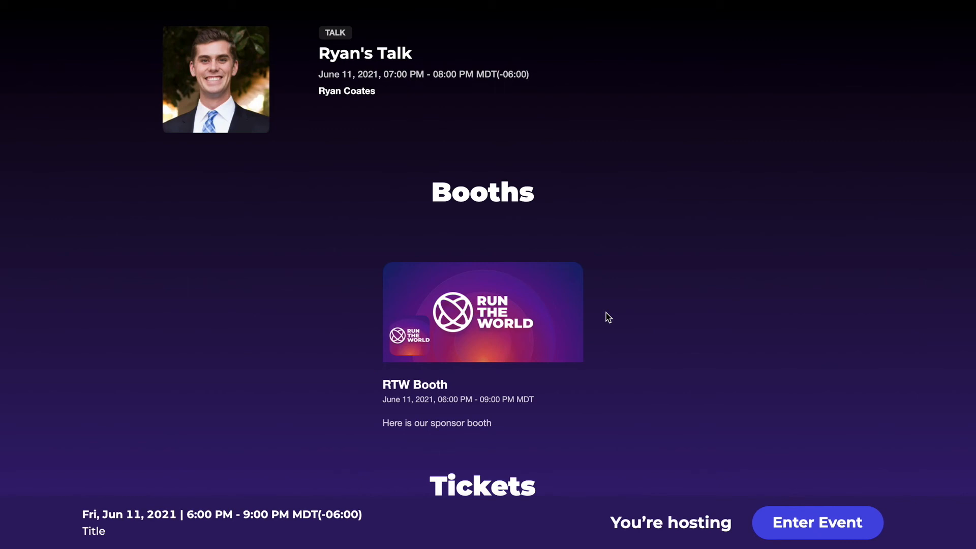
{"action": "scroll", "coordinate": [606, 313], "scroll_direction": "down", "scroll_amount": 1}
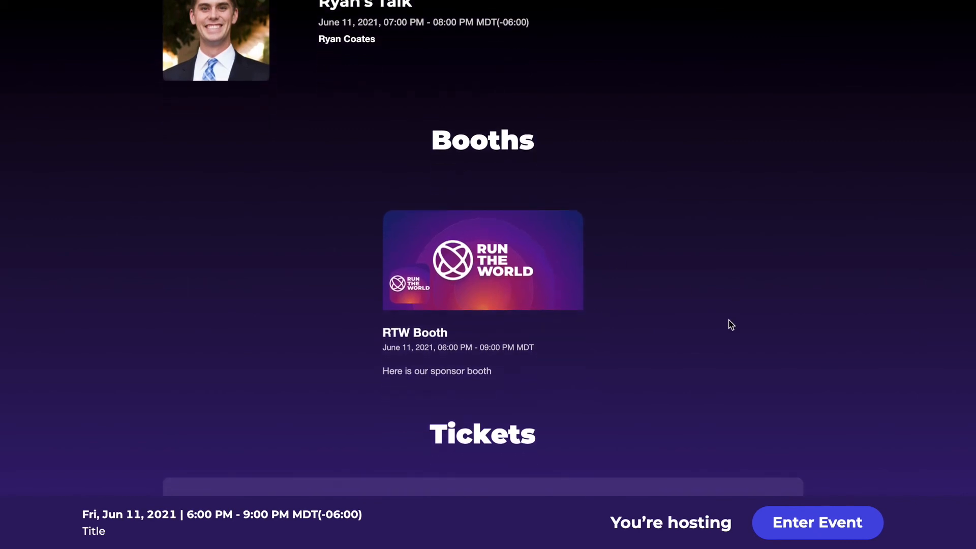
{"action": "scroll", "coordinate": [731, 324], "scroll_direction": "down", "scroll_amount": 3}
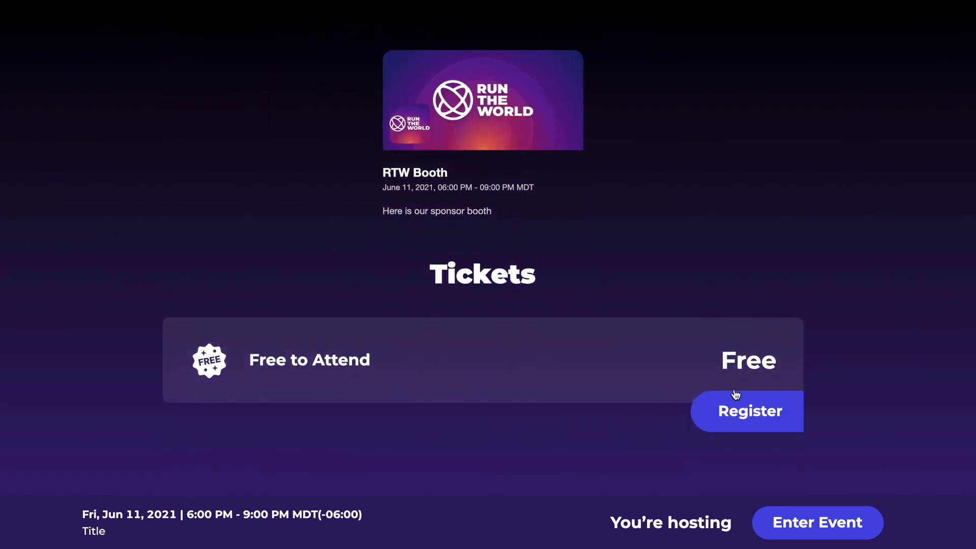
{"action": "left_click", "coordinate": [830, 537]}
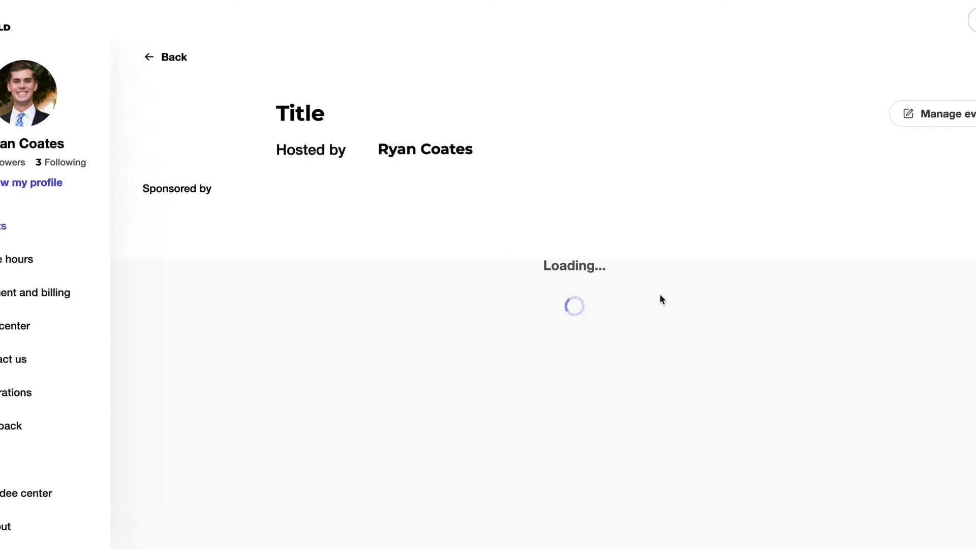
Browse the lobby's Upcoming sessions and RTW Booth, then open the 6:00 PM Ryan's Talk session
{"action": "scroll", "coordinate": [679, 295], "scroll_direction": "down", "scroll_amount": 1}
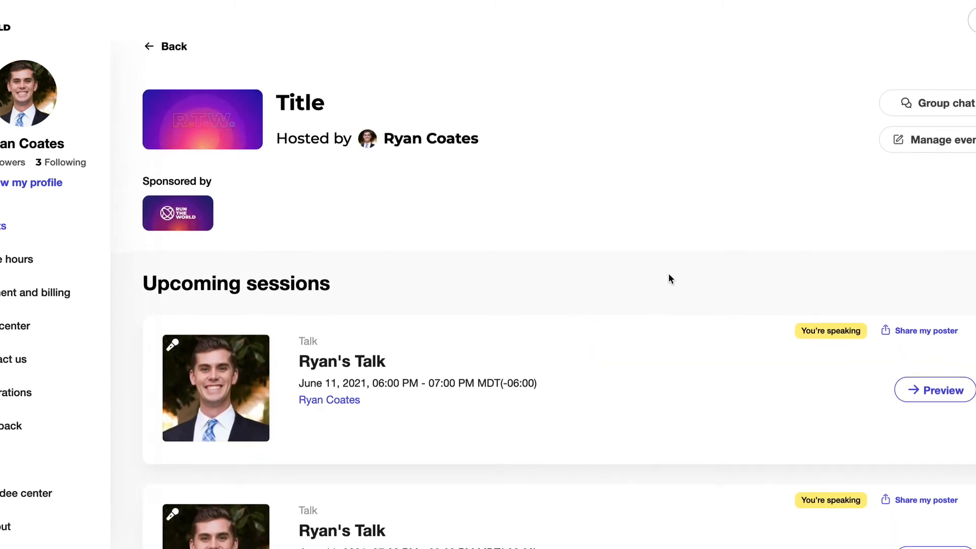
{"action": "scroll", "coordinate": [669, 275], "scroll_direction": "up", "scroll_amount": 1}
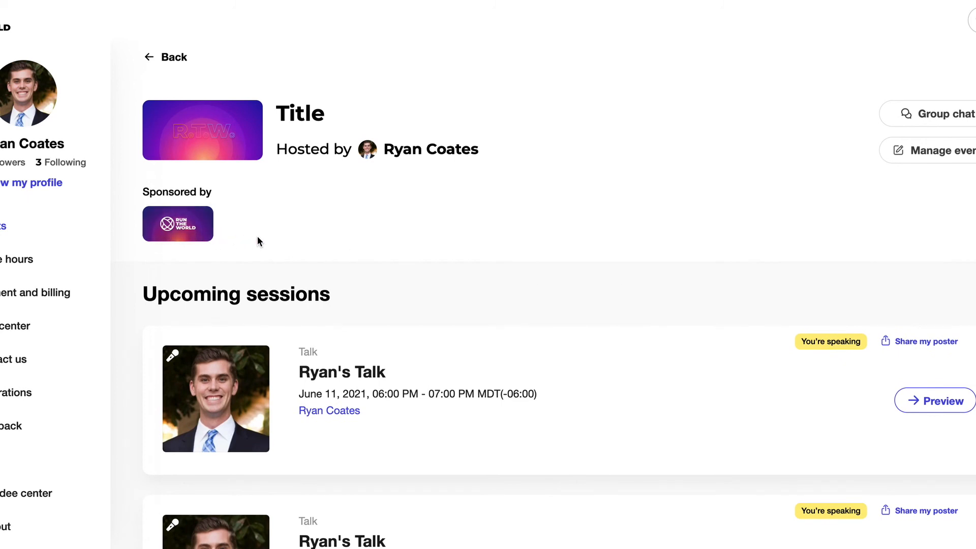
{"action": "scroll", "coordinate": [257, 241], "scroll_direction": "down", "scroll_amount": 3}
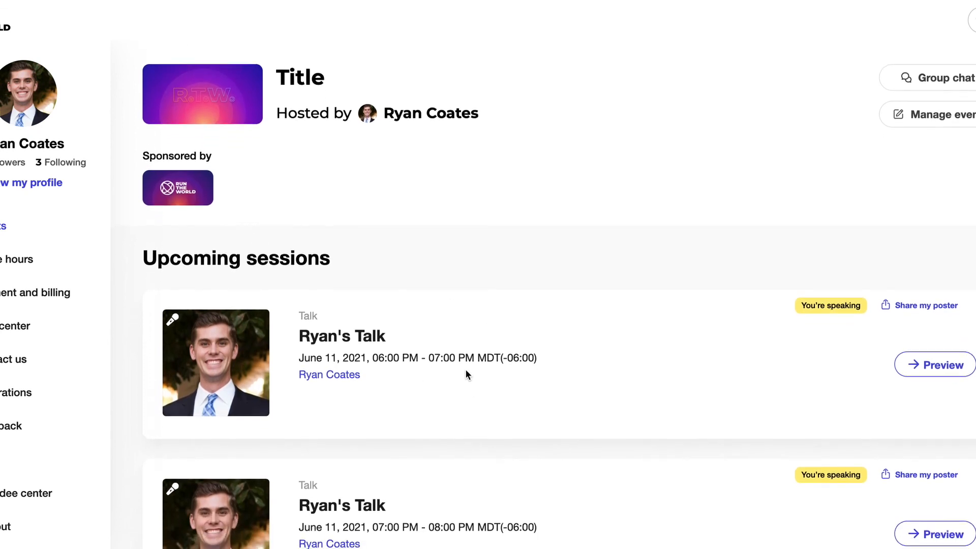
{"action": "scroll", "coordinate": [467, 375], "scroll_direction": "down", "scroll_amount": 3}
{"action": "scroll", "coordinate": [686, 366], "scroll_direction": "down", "scroll_amount": 3}
{"action": "scroll", "coordinate": [688, 367], "scroll_direction": "down", "scroll_amount": 5}
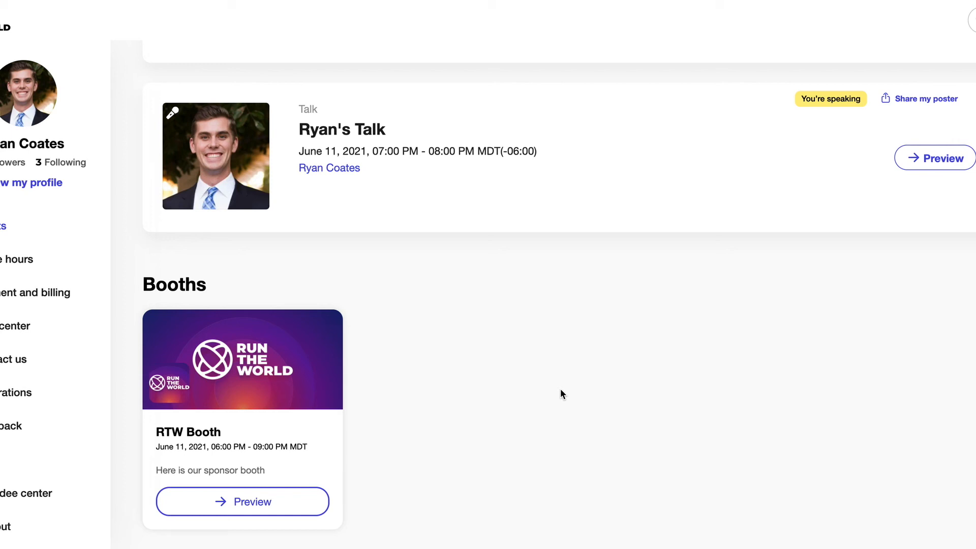
{"action": "scroll", "coordinate": [560, 390], "scroll_direction": "up", "scroll_amount": 3}
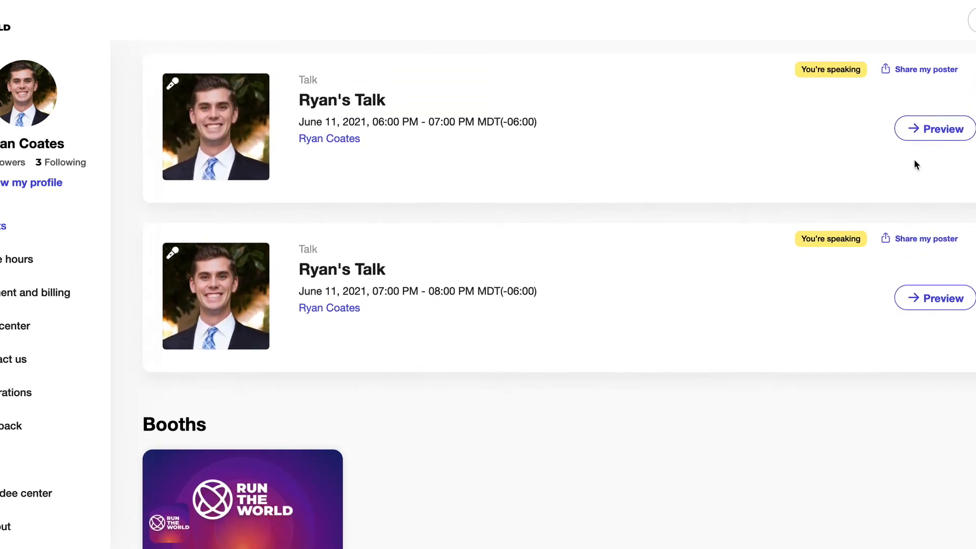
{"action": "left_click", "coordinate": [943, 131]}
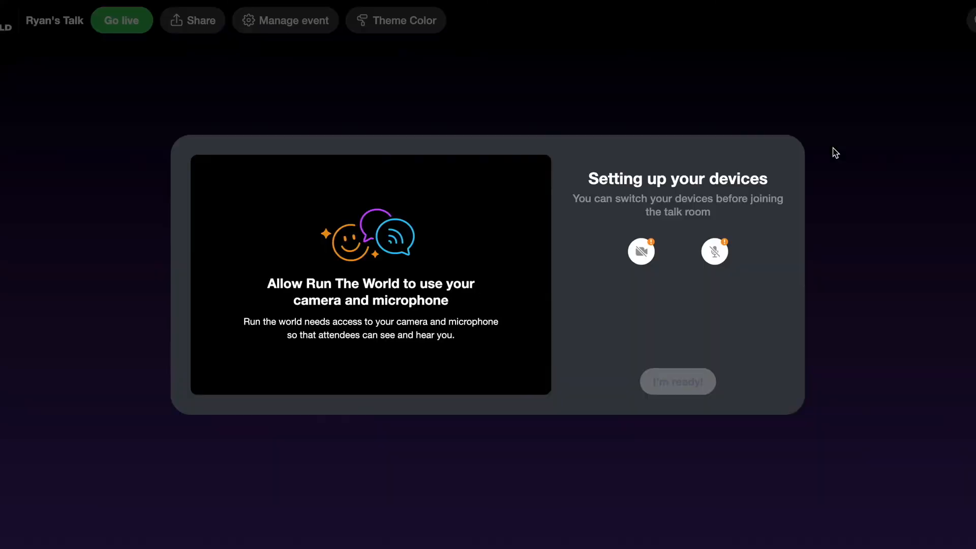
Join Ryan's Talk as host with the camera off and the microphone on
{"action": "left_click", "coordinate": [641, 251]}
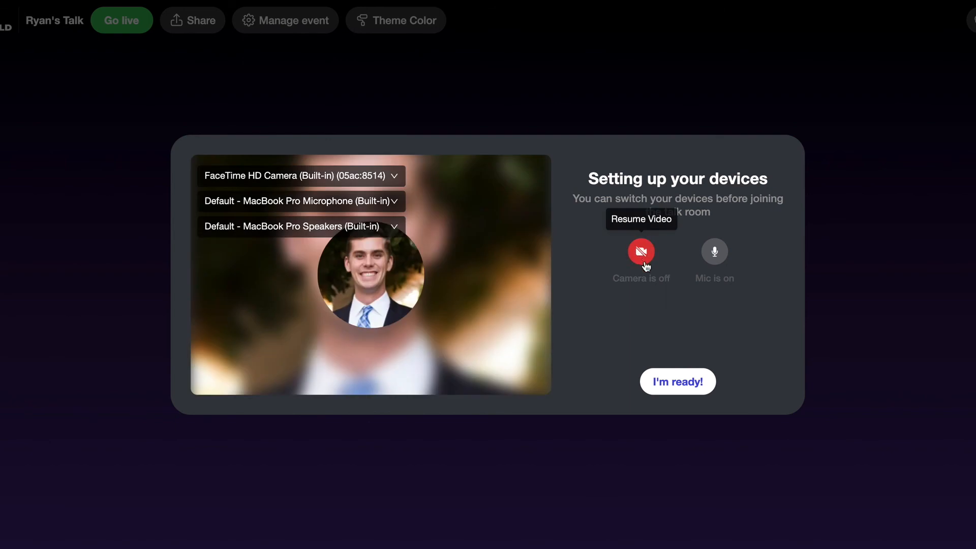
{"action": "left_click", "coordinate": [667, 387]}
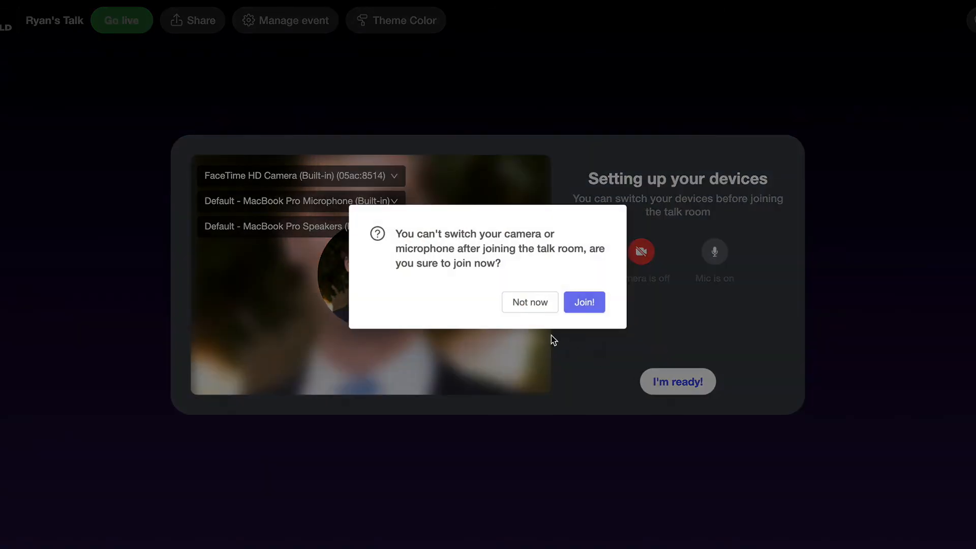
{"action": "left_click", "coordinate": [588, 307]}
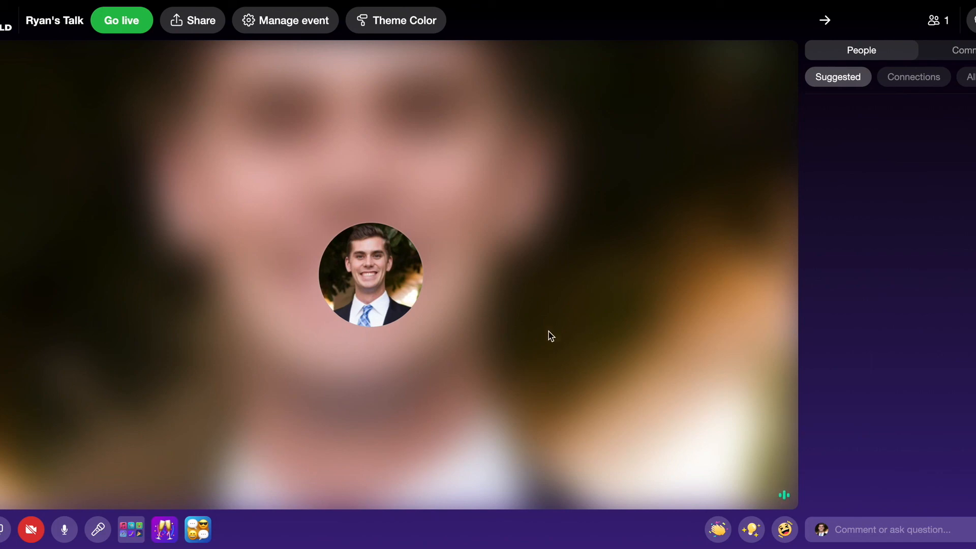
{"action": "mouse_move", "coordinate": [248, 362]}
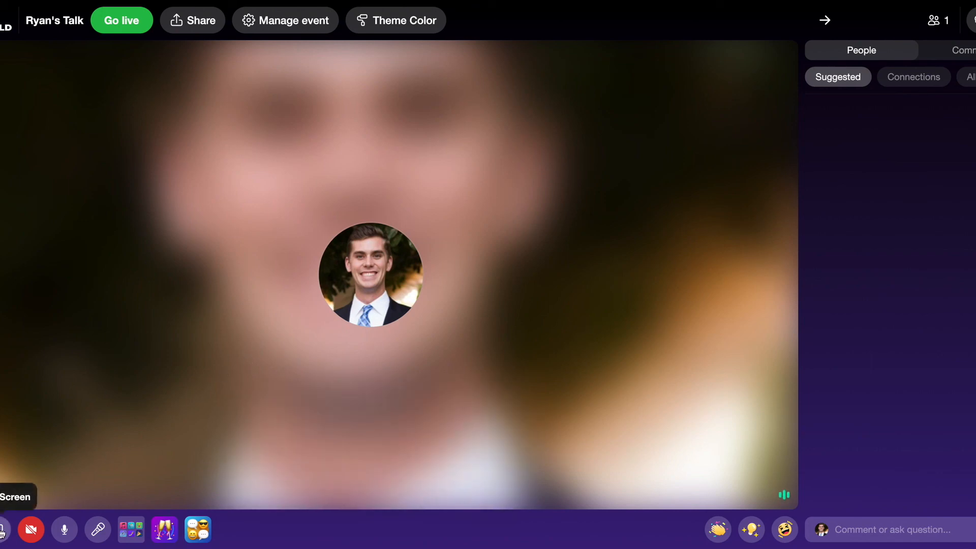
{"action": "left_click", "coordinate": [97, 530]}
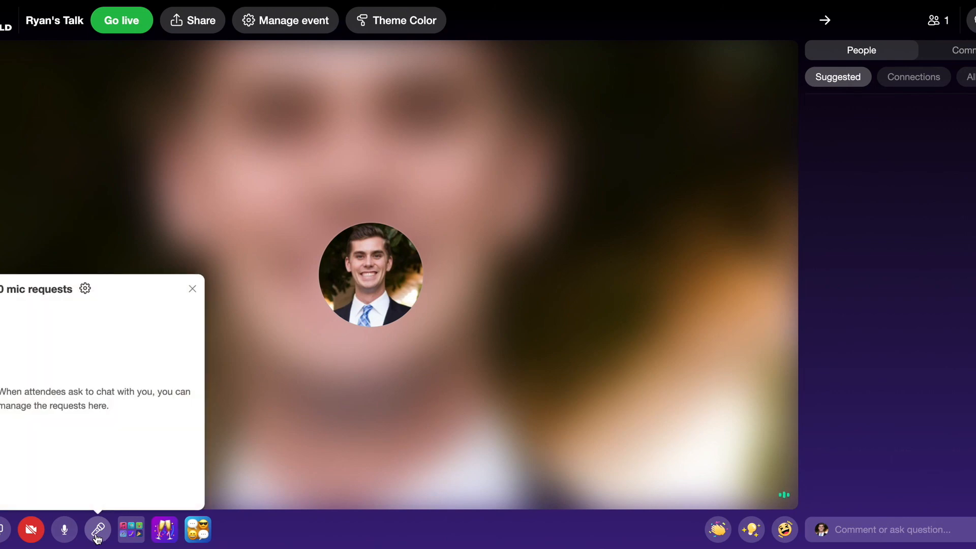
{"action": "left_click", "coordinate": [98, 538]}
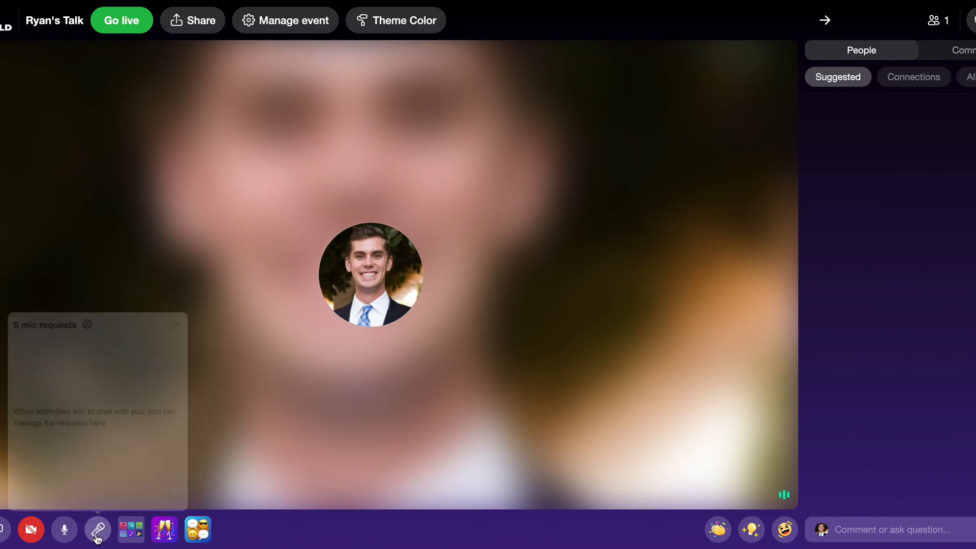
{"action": "left_click", "coordinate": [141, 536]}
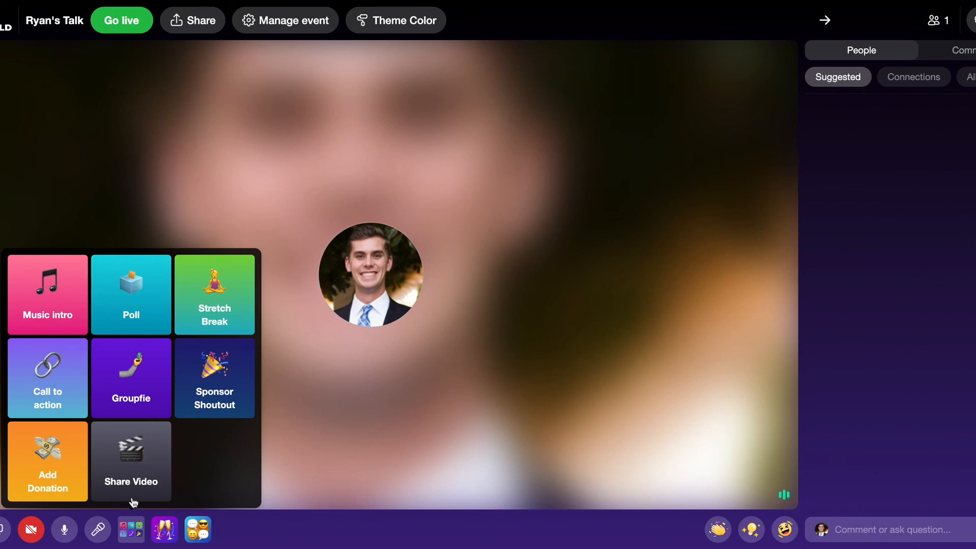
{"action": "left_click", "coordinate": [136, 528]}
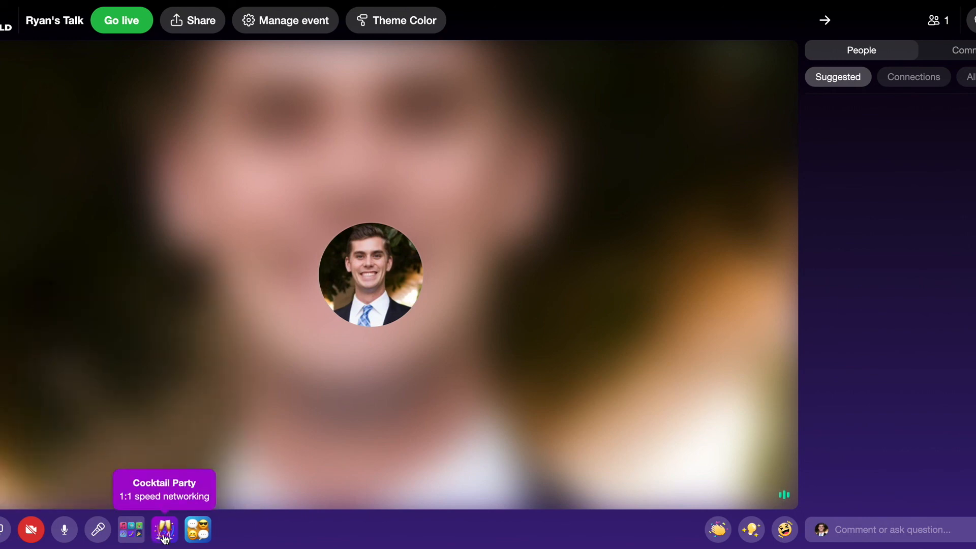